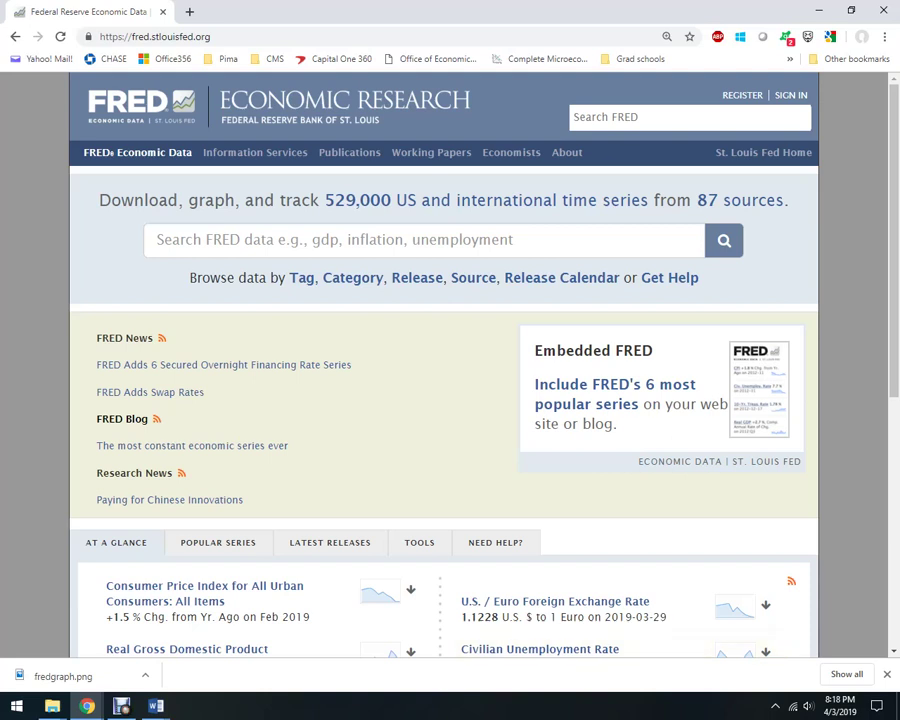
Search FRED for healthcare and open the Total Construction Spending: Health Care series.
click(424, 240)
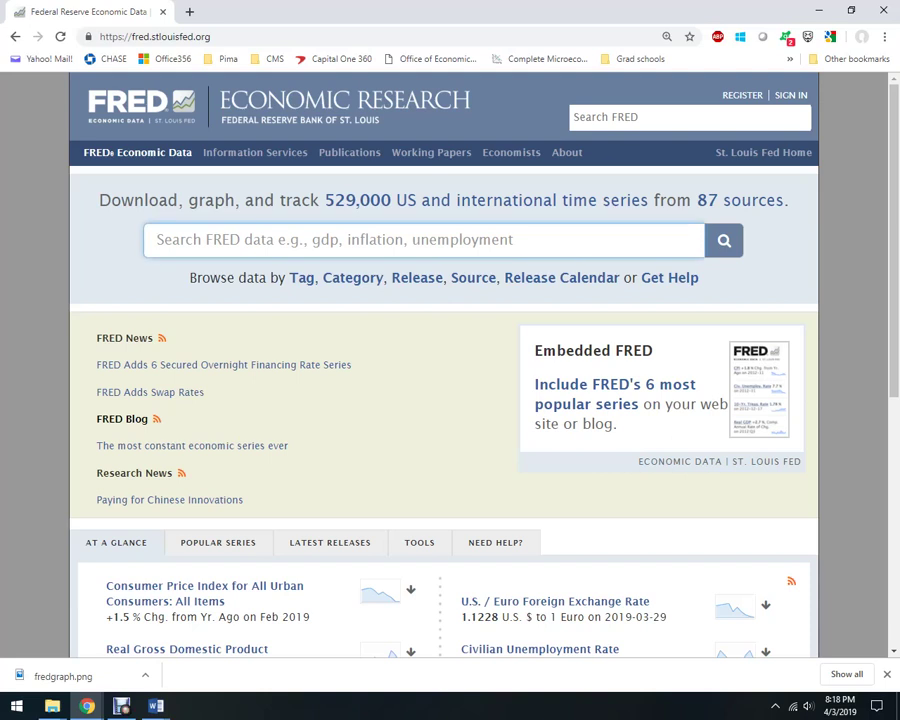
text(healthc)
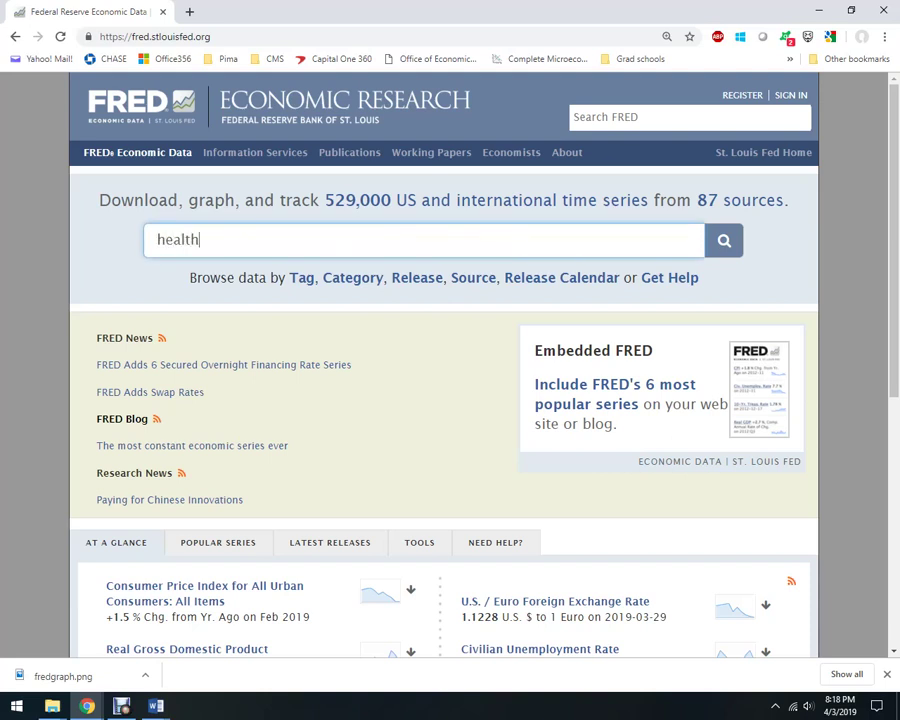
text(are)
key(Return)
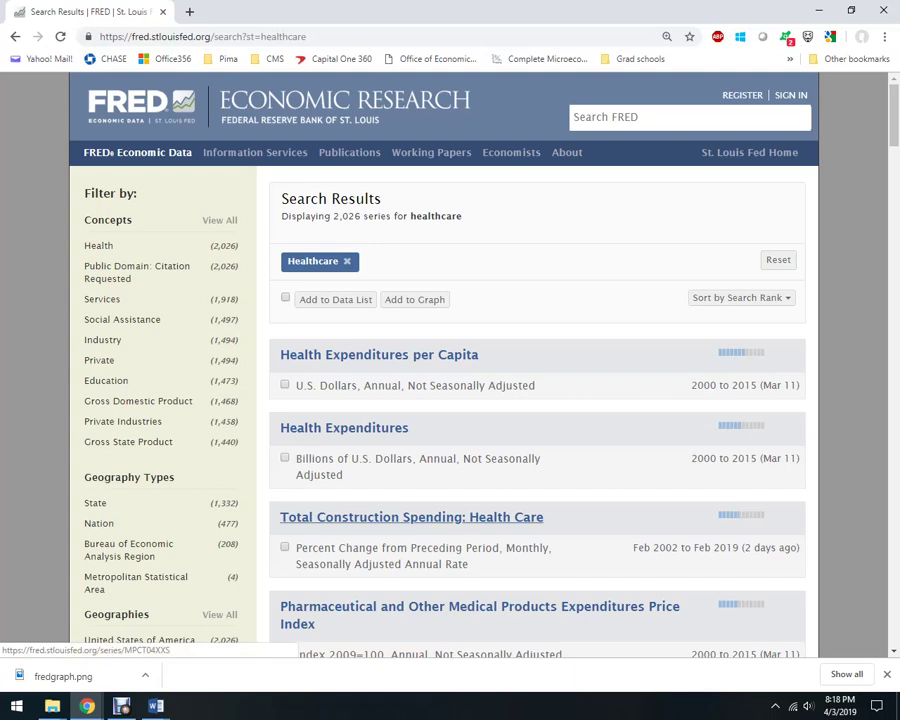
click(411, 517)
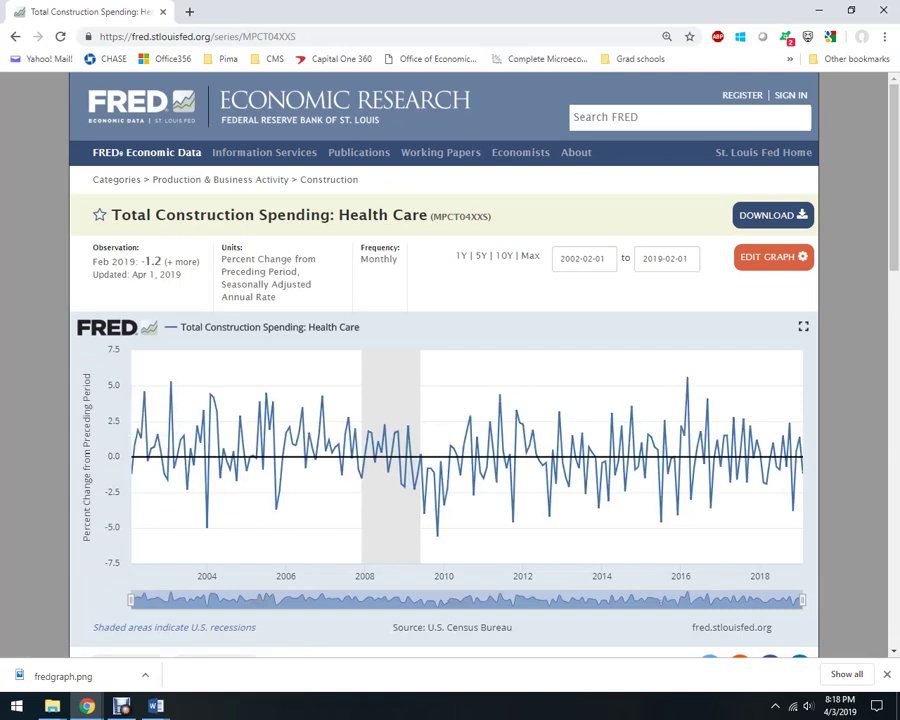
Narrow the graph's date range so that it starts at 2014-02-01.
drag(131, 600, 373, 600)
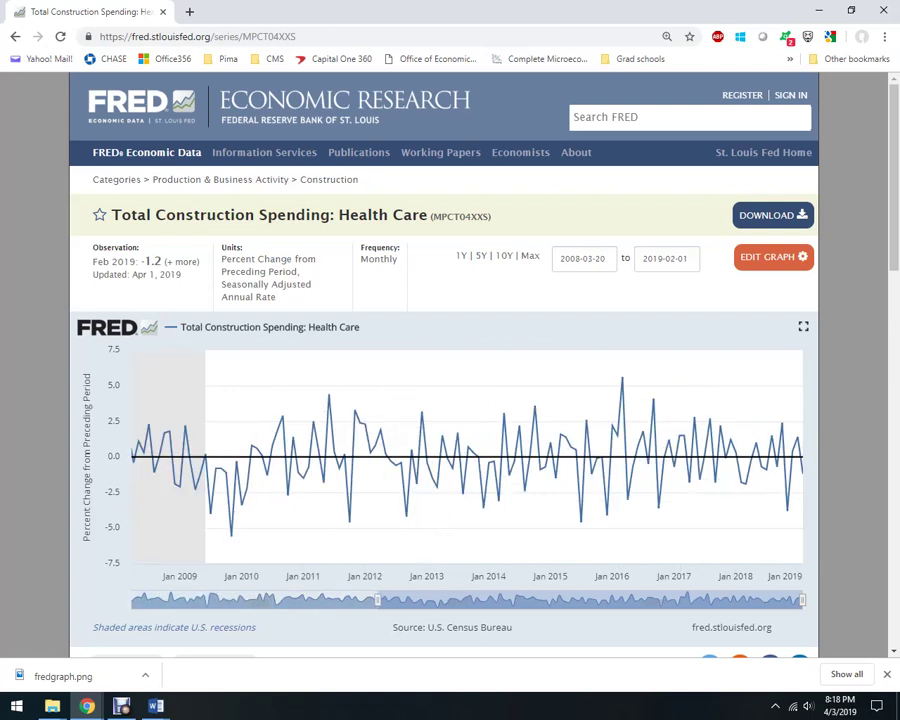
drag(372, 600, 477, 600)
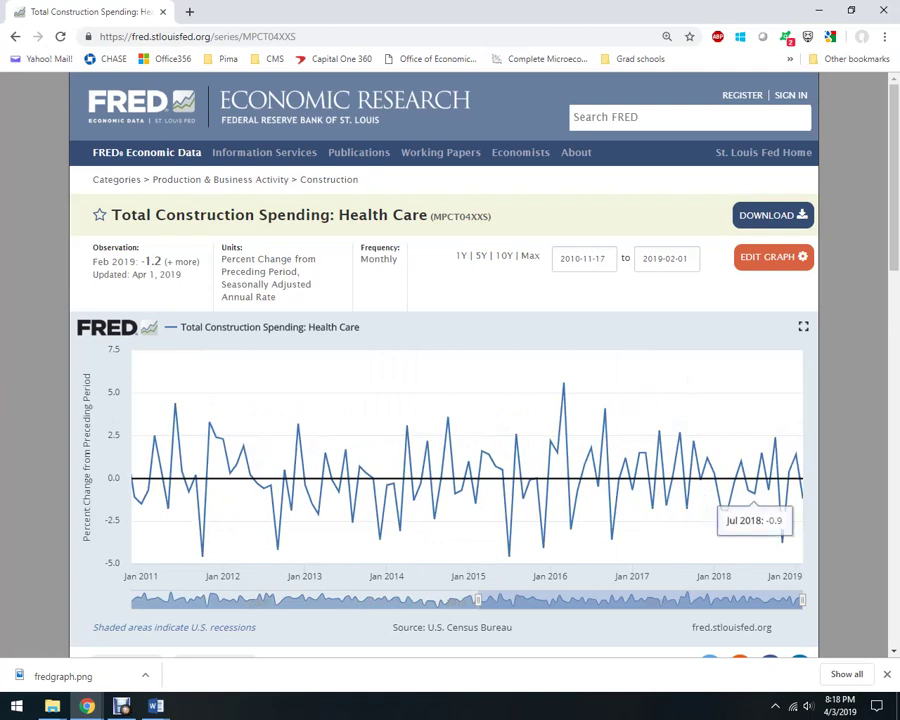
drag(477, 600, 605, 600)
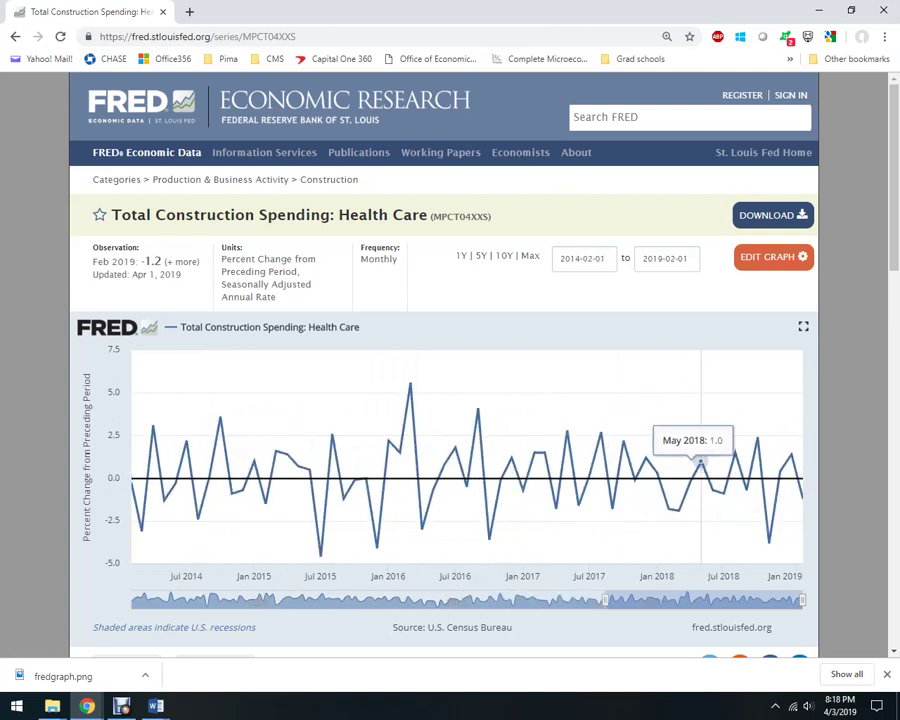
click(584, 259)
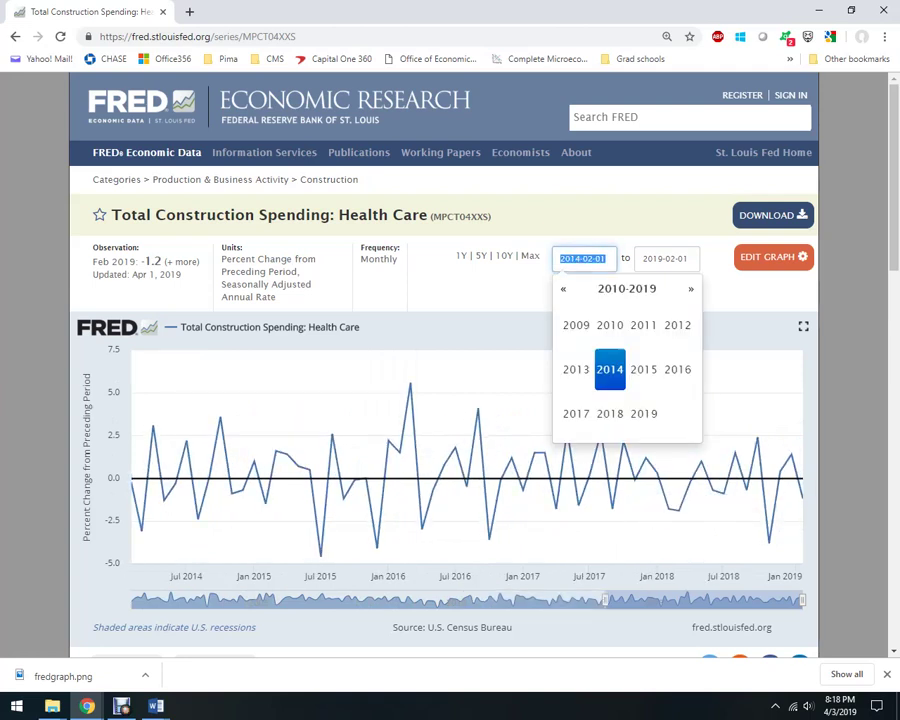
click(480, 285)
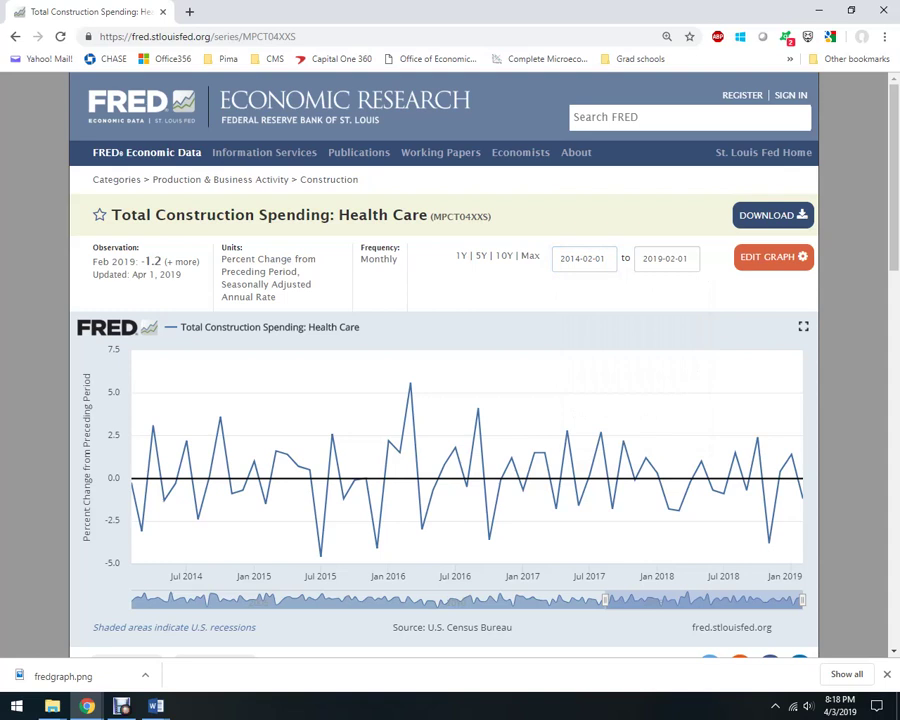
Search for "gdp percent change" and add the quarterly Real Gross Domestic Product percent change series as a second line on the graph.
click(773, 257)
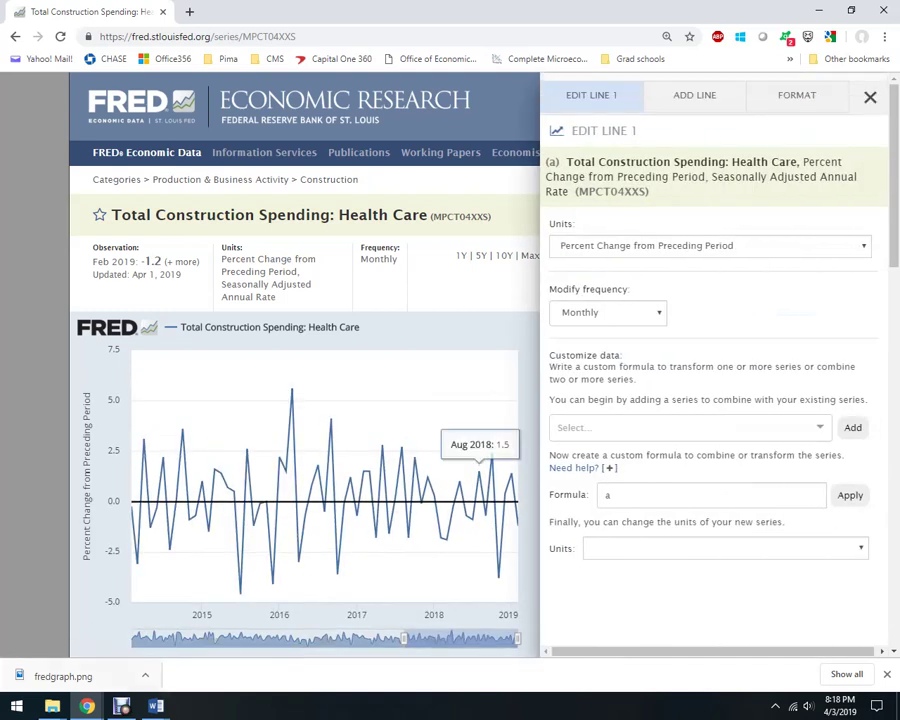
click(121, 706)
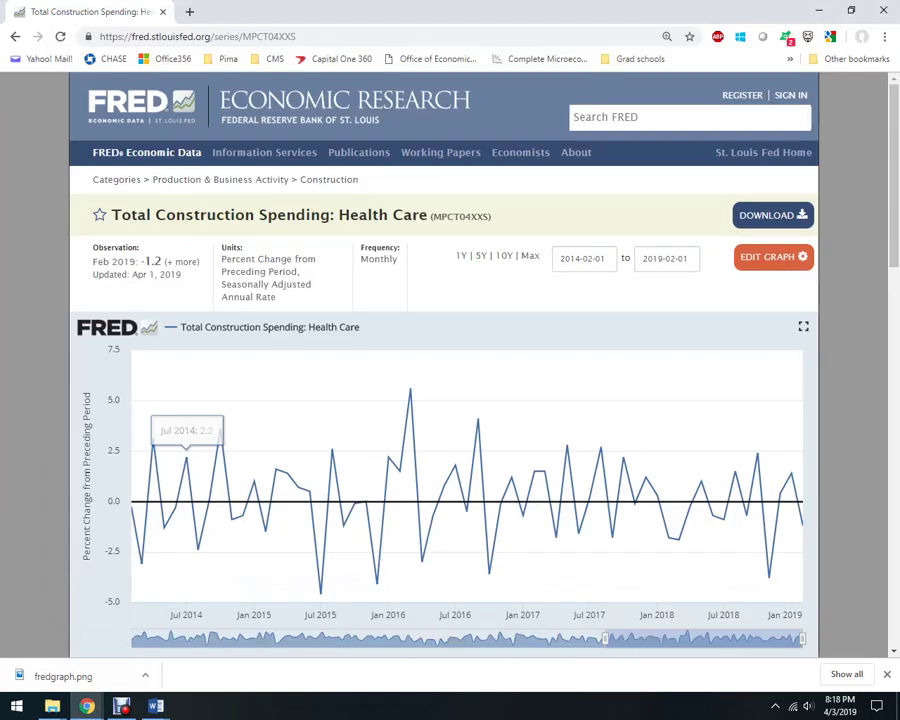
click(773, 257)
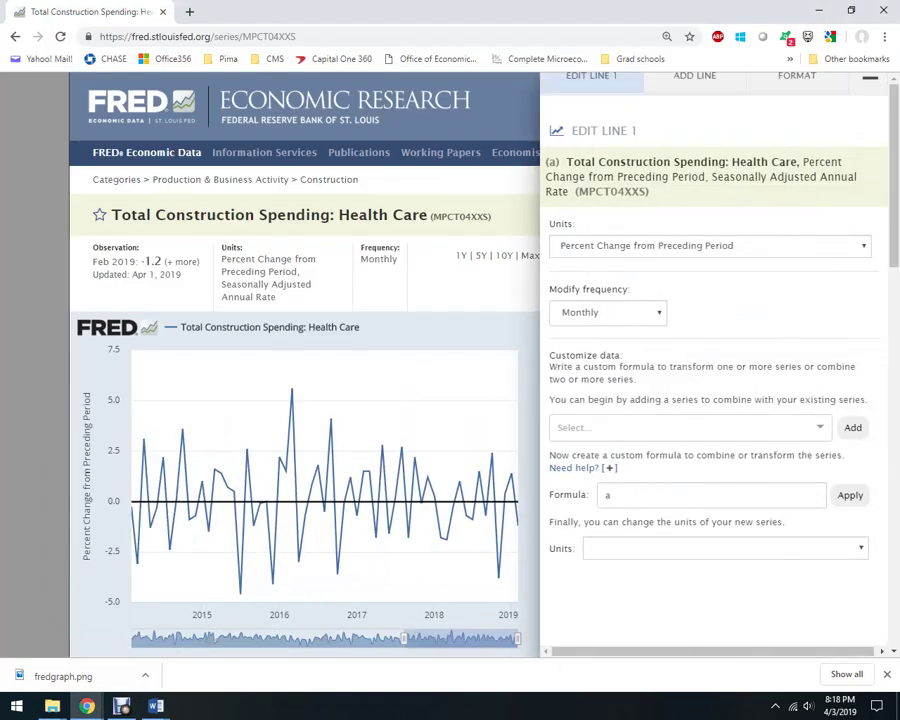
click(694, 95)
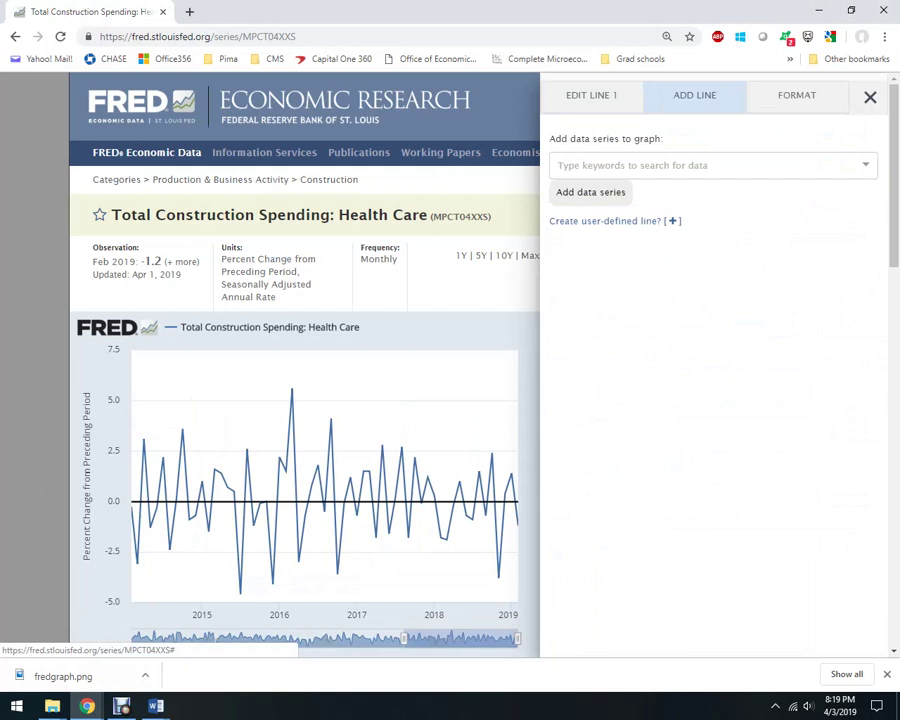
click(690, 166)
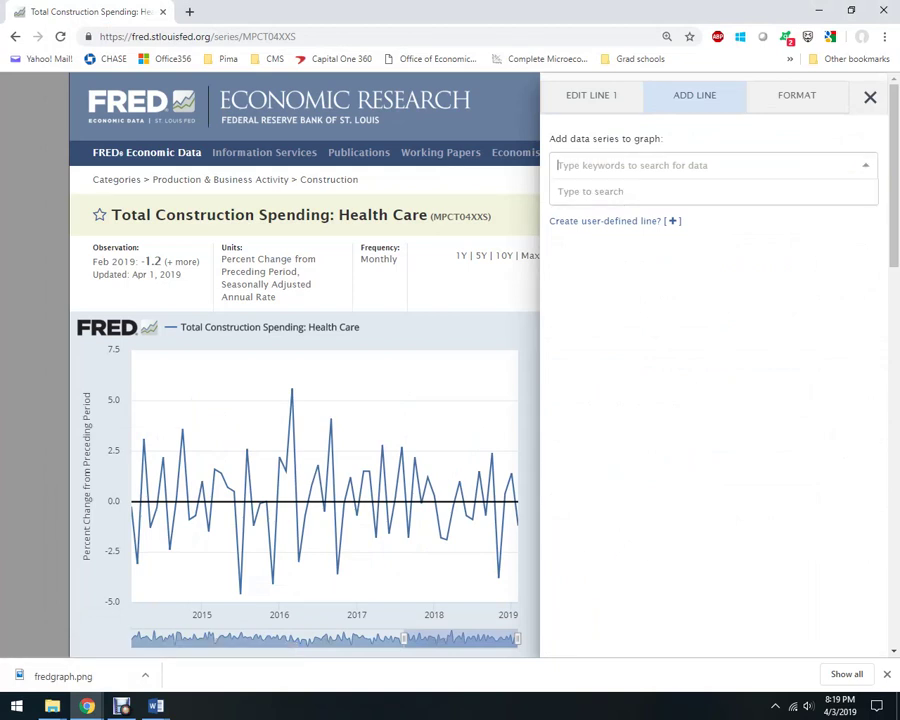
text(gdp)
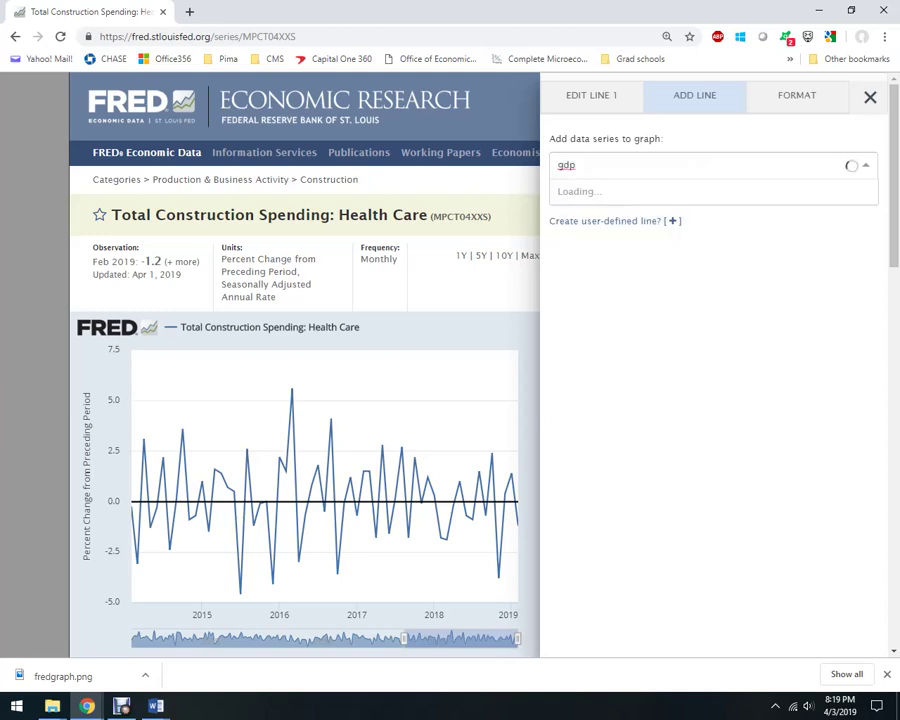
text( percent change)
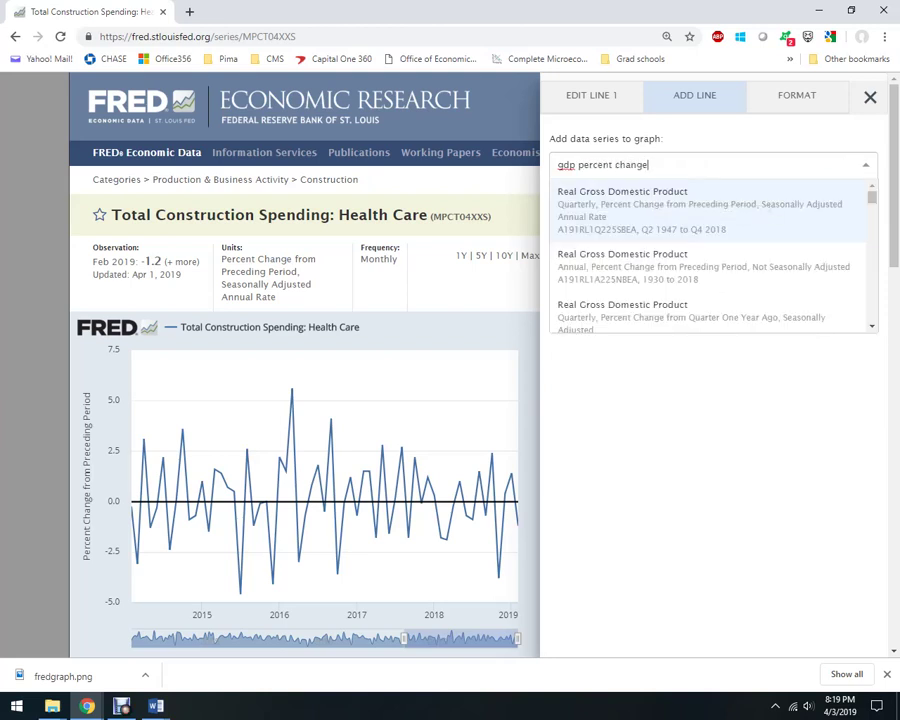
click(650, 205)
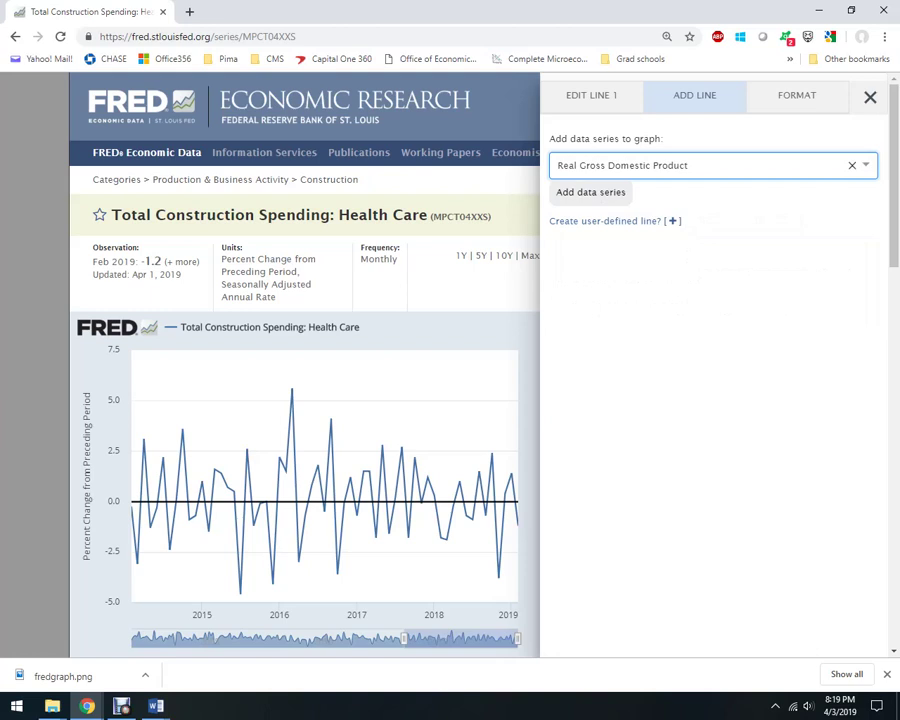
click(591, 192)
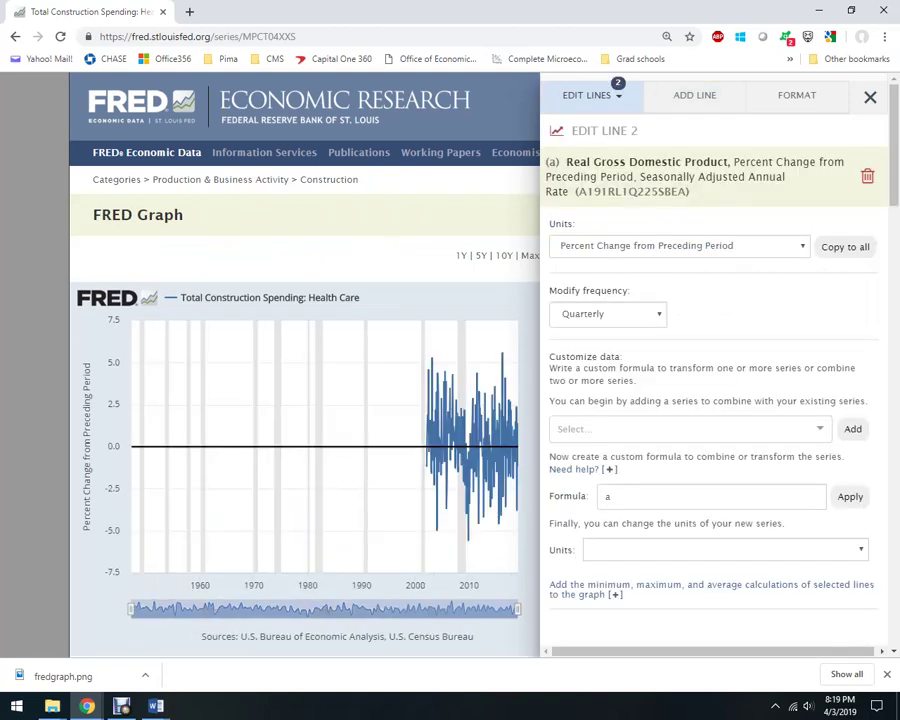
Limit the two-line graph to the last five years and download it as an image.
click(870, 97)
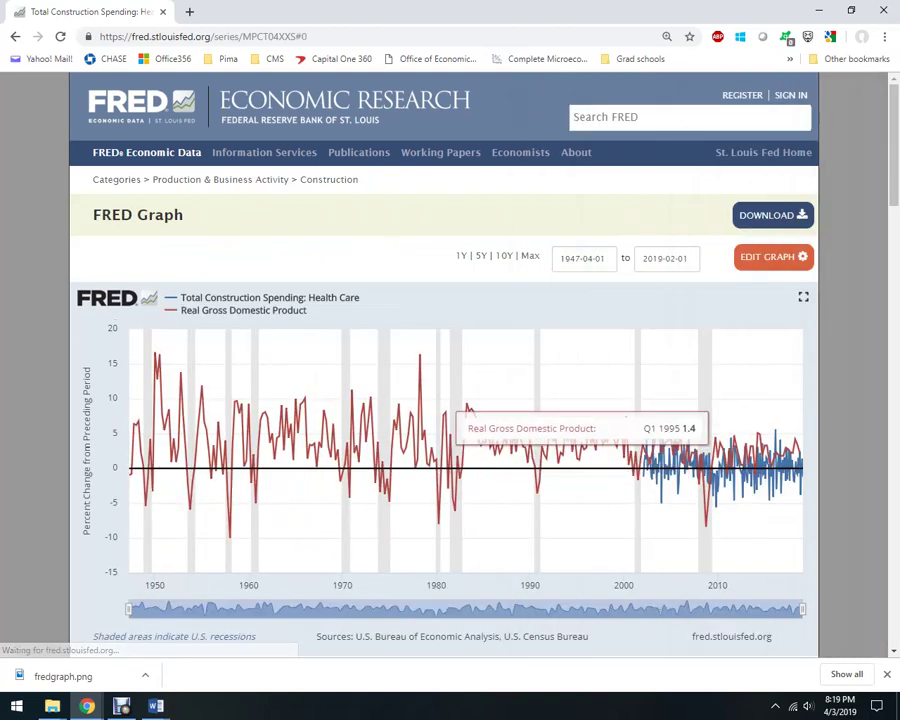
click(481, 256)
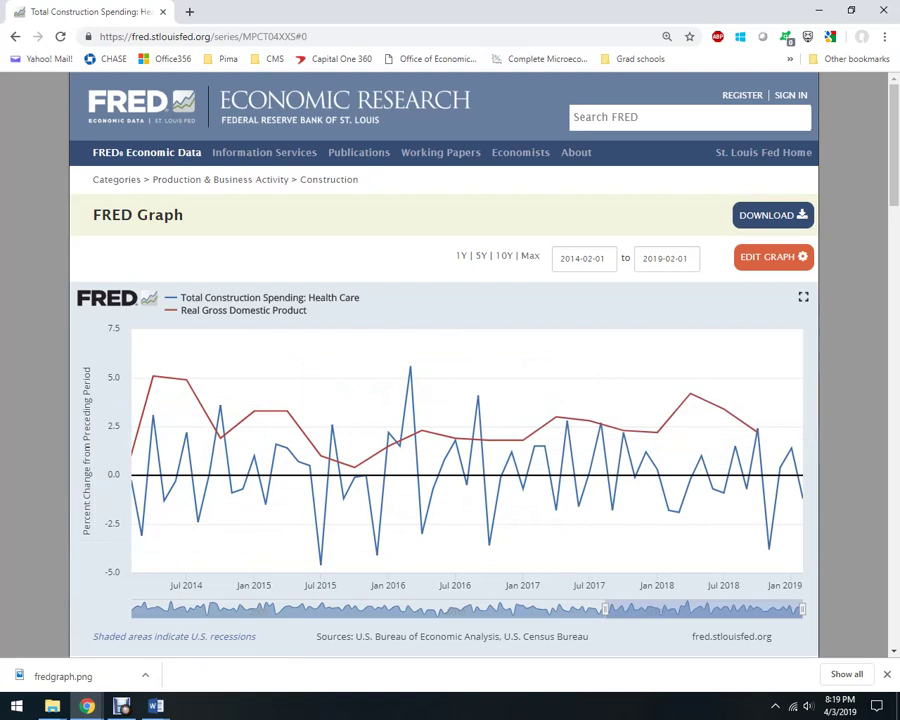
click(773, 215)
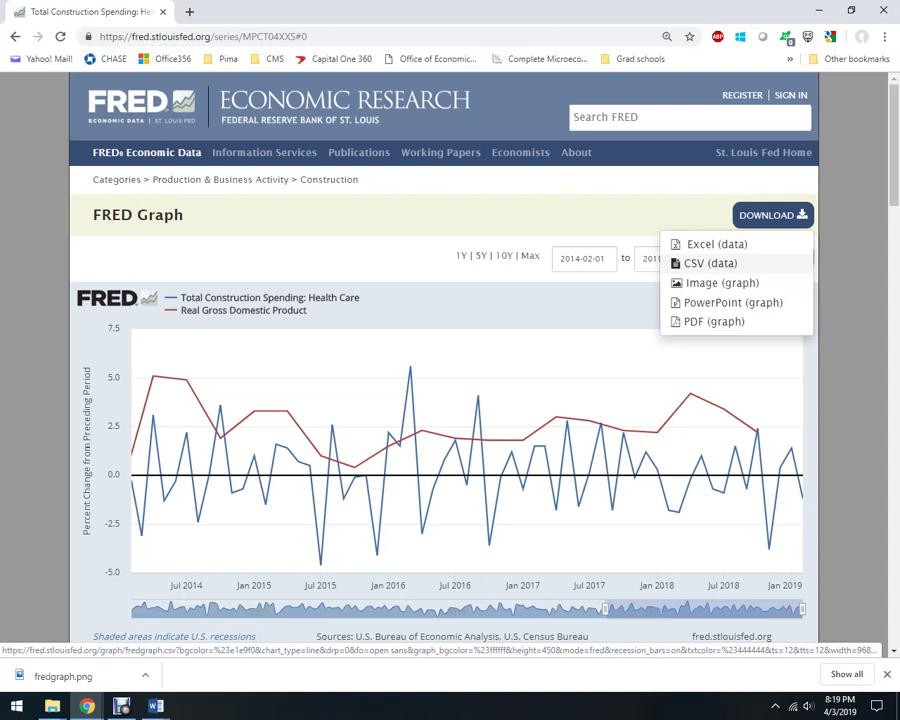
click(722, 283)
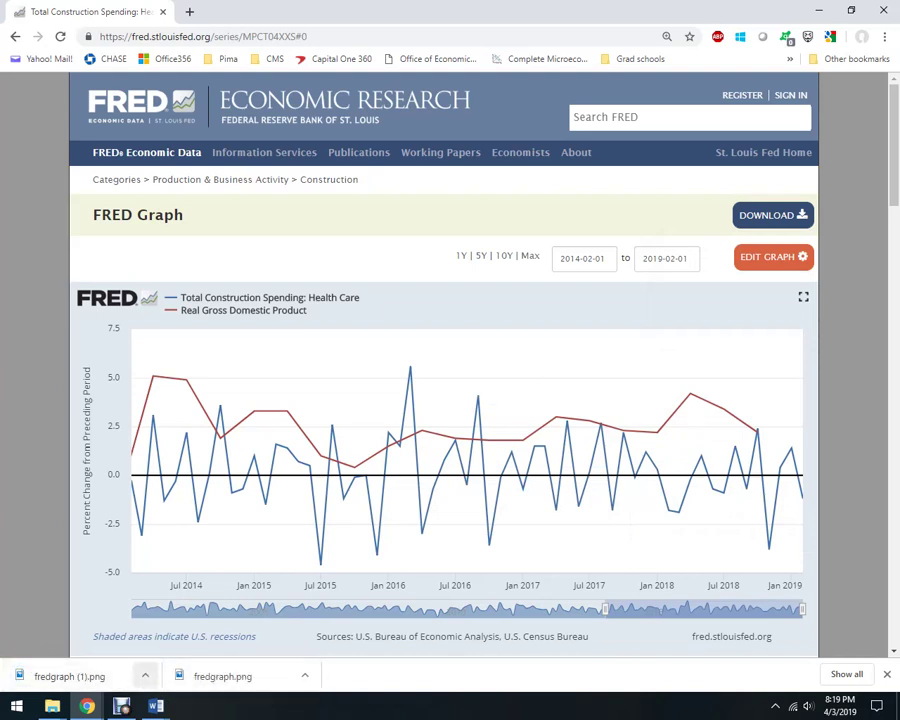
Show the downloaded fredgraph (1).png in its folder.
click(145, 676)
click(183, 627)
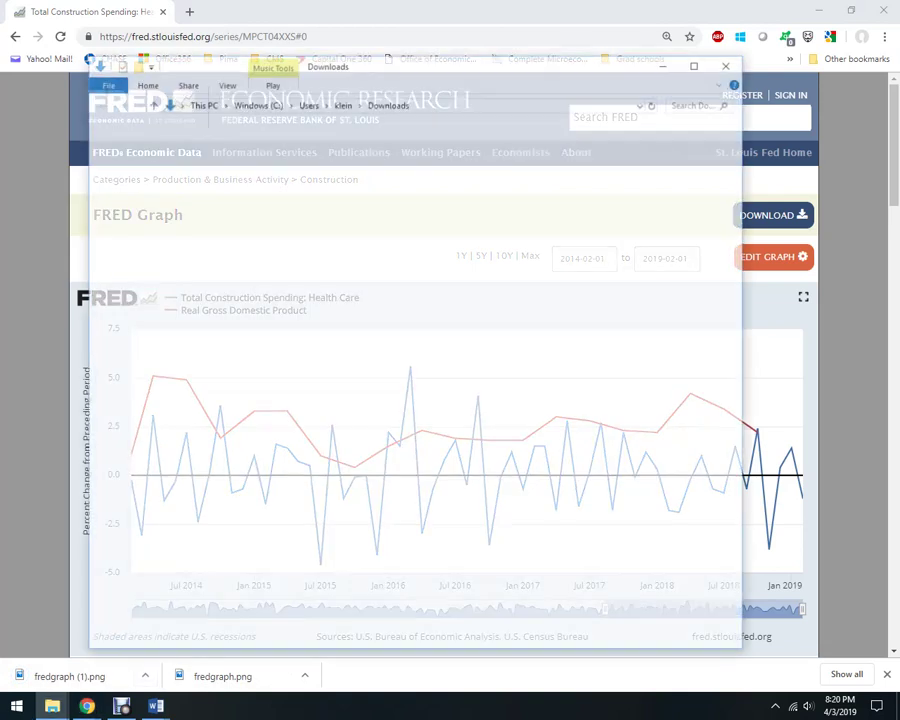
scroll(360, 545, down, 6)
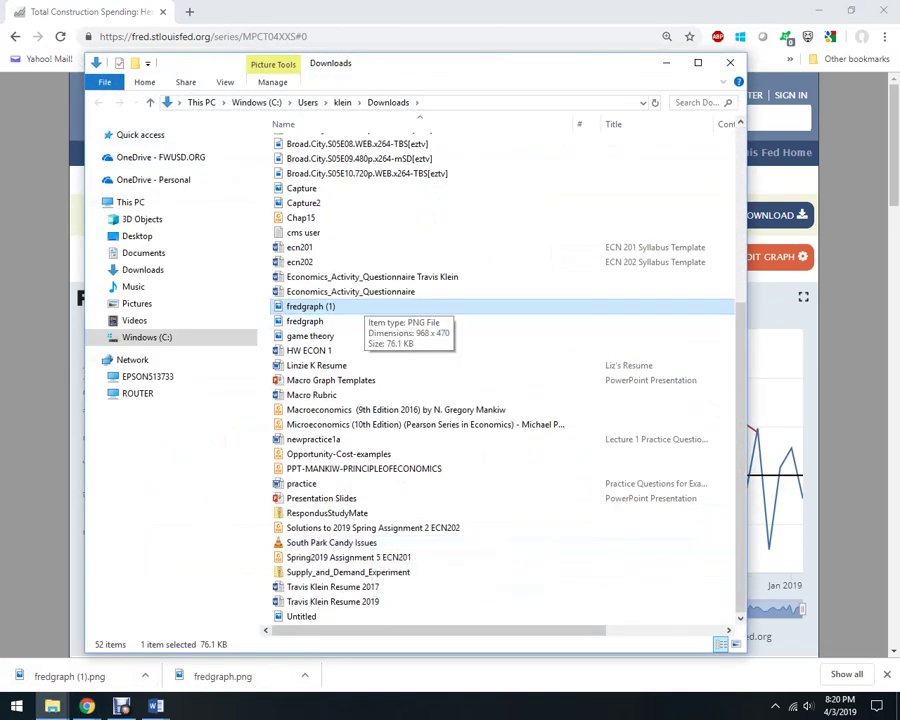
Switch to the Econ550 final exam document in Word and insert the fredgraph (1) image from the Downloads folder above the heading.
click(155, 706)
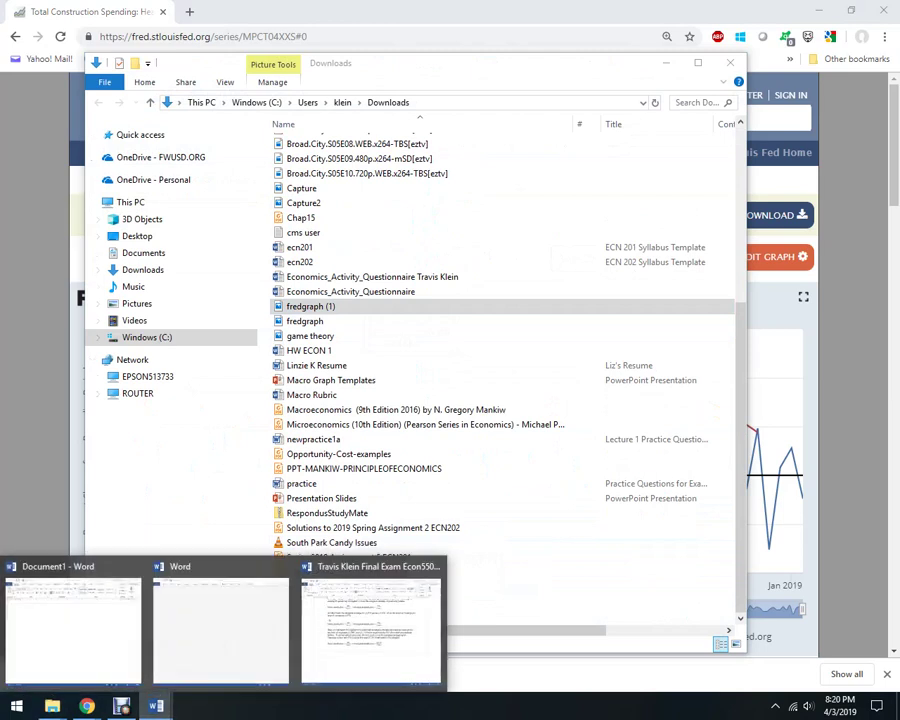
click(370, 625)
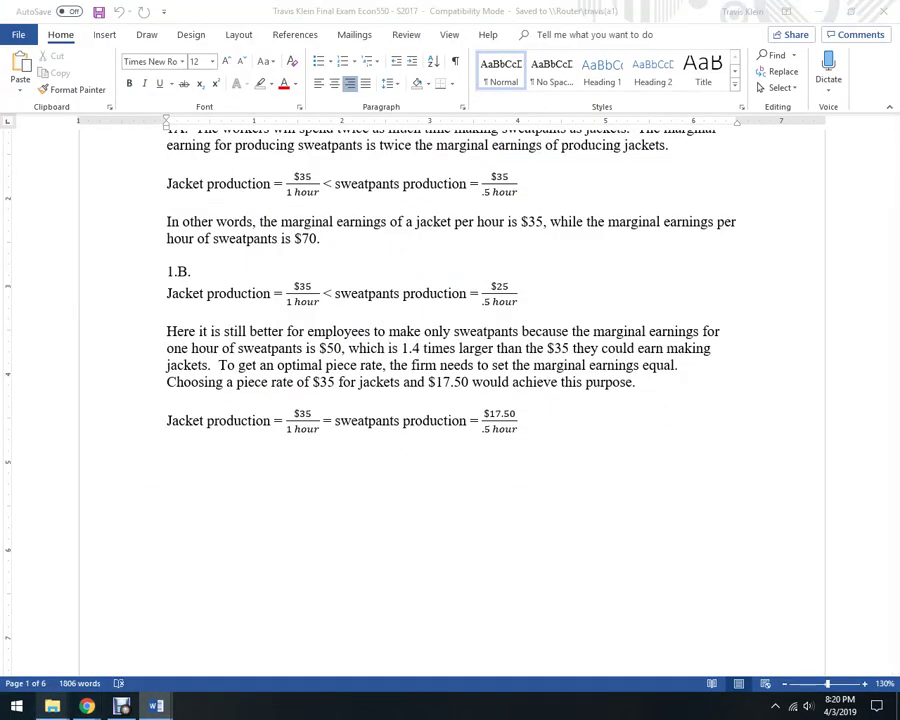
click(52, 706)
click(328, 632)
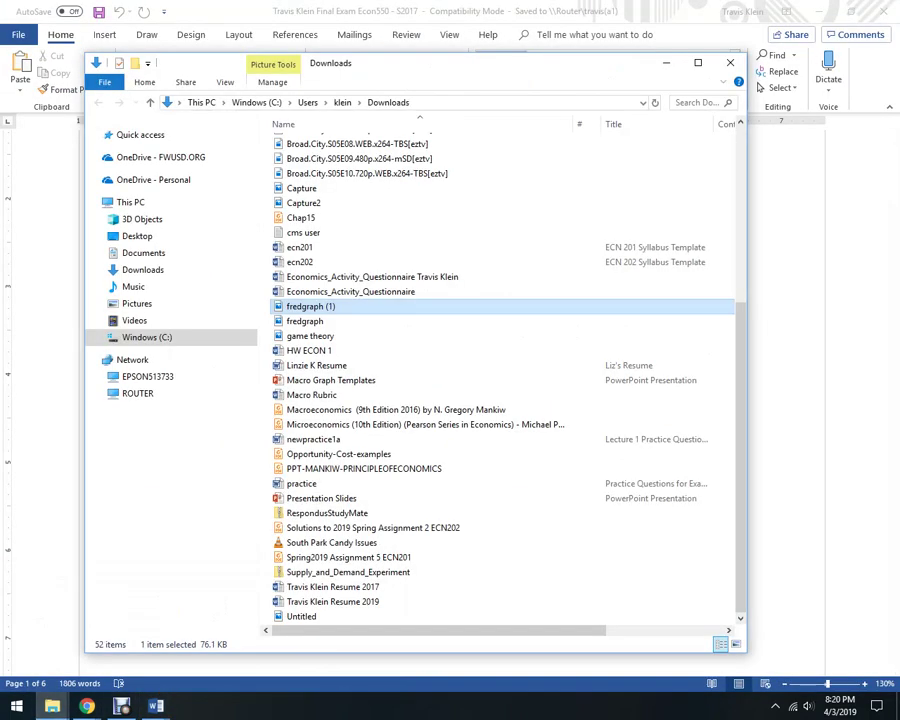
drag(369, 64, 62, 66)
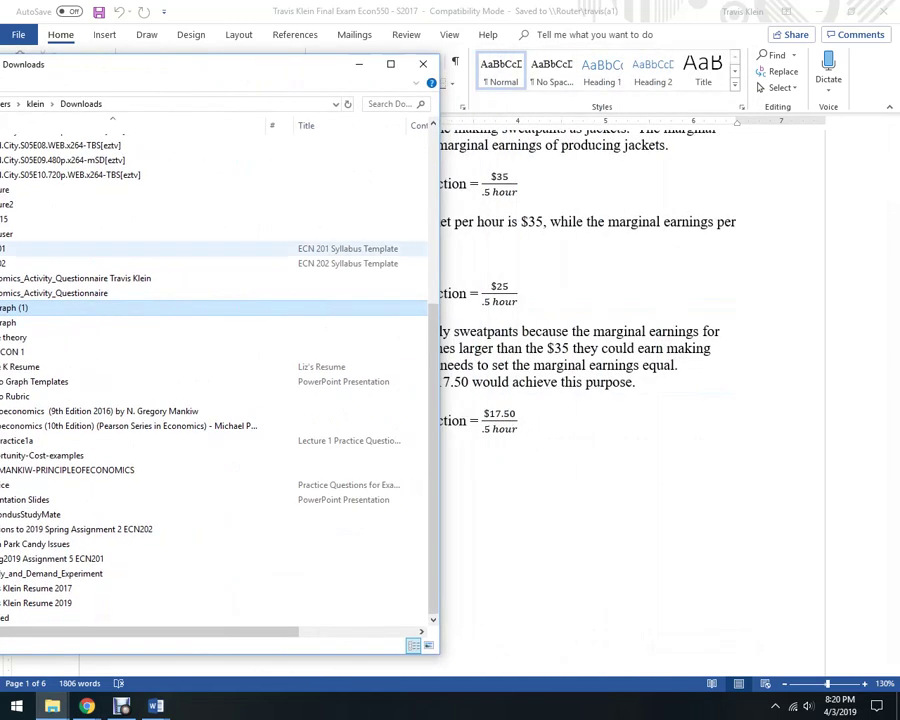
drag(120, 307, 519, 294)
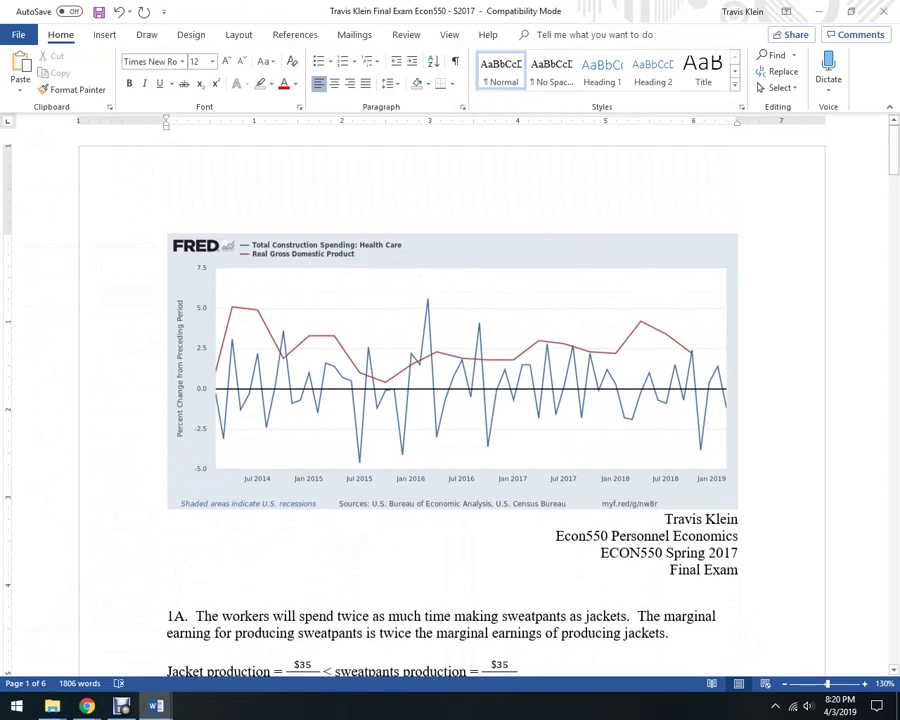
Open the formatting options of the inserted graph picture and examine the picture, layout, effects, and fill and line categories.
click(510, 310)
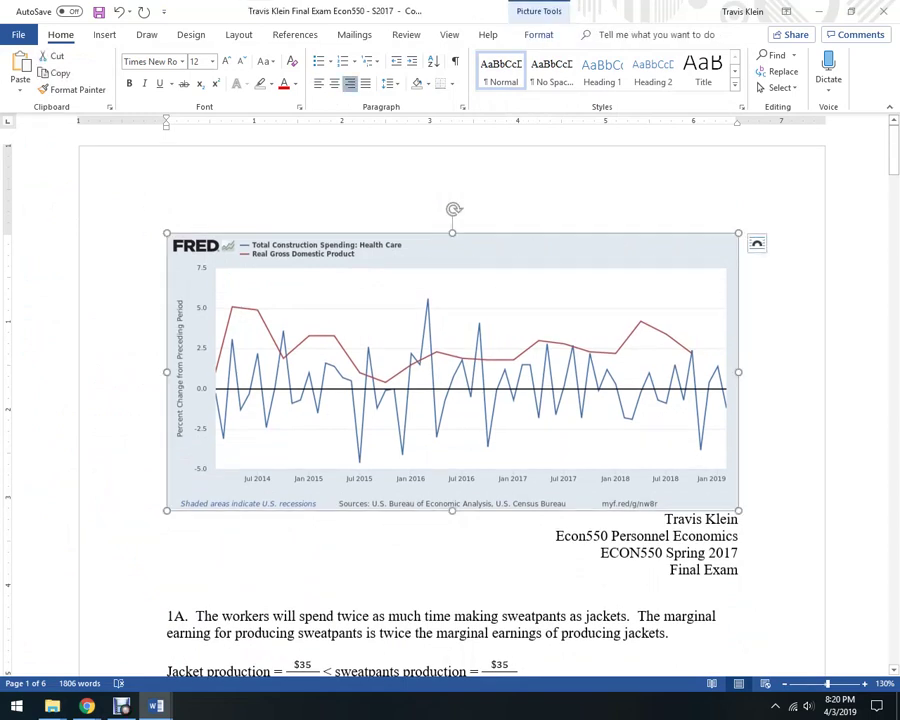
right_click(426, 350)
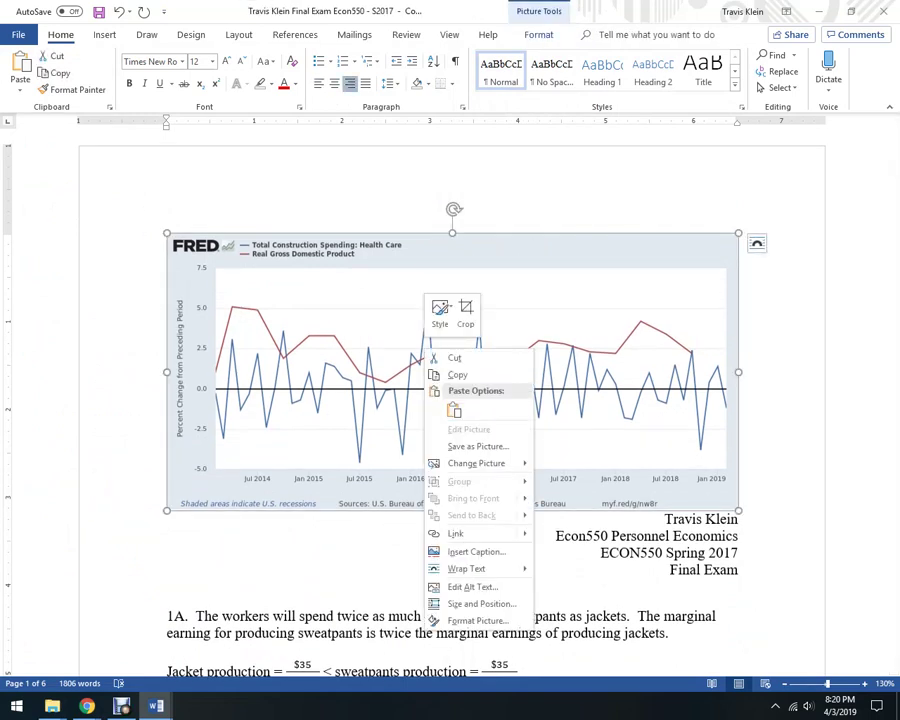
click(477, 620)
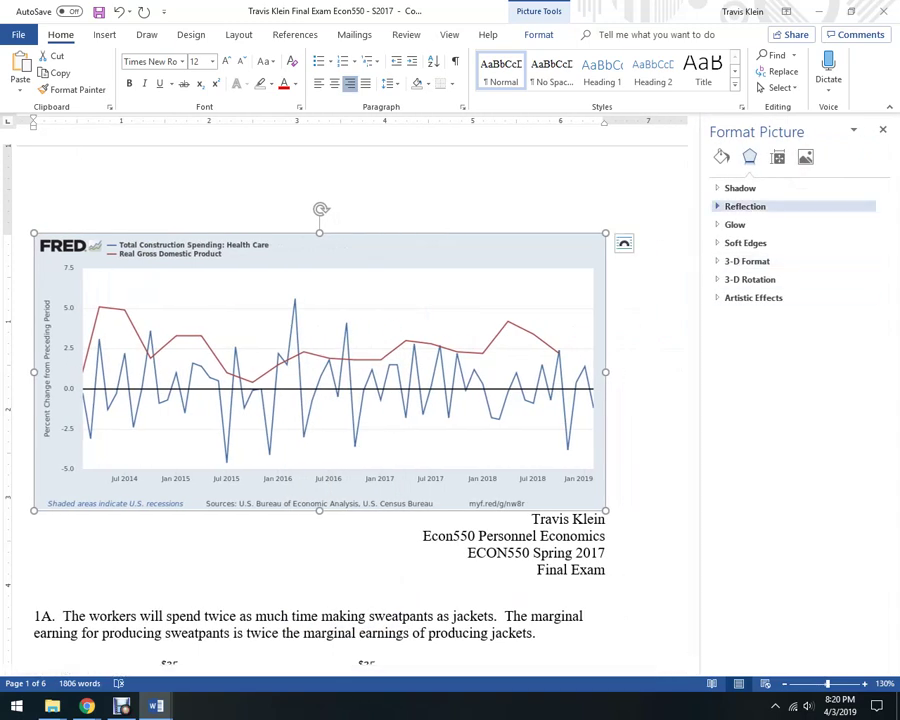
click(806, 157)
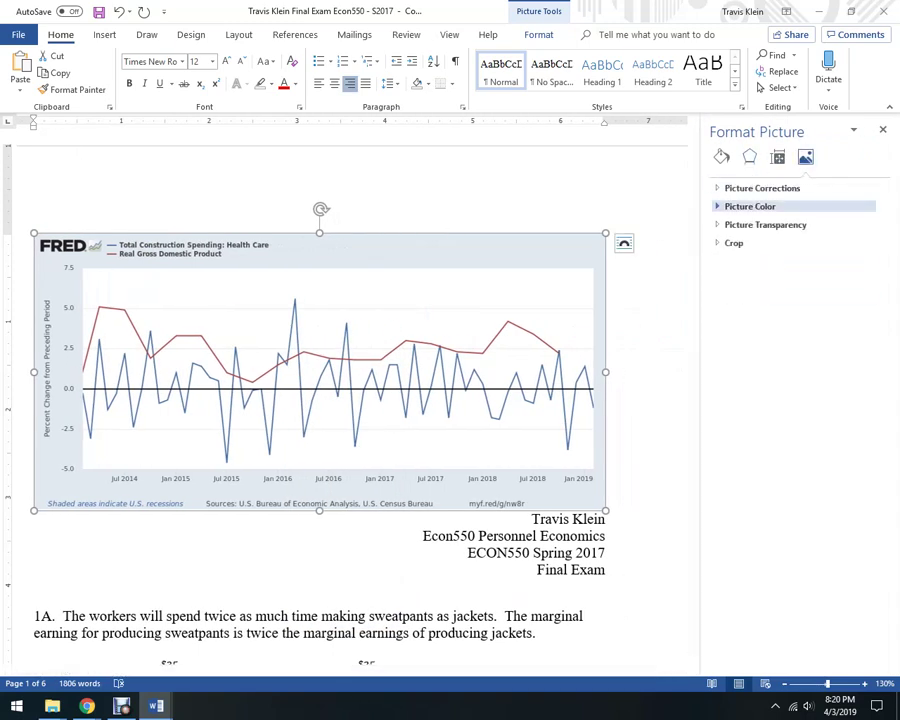
click(778, 157)
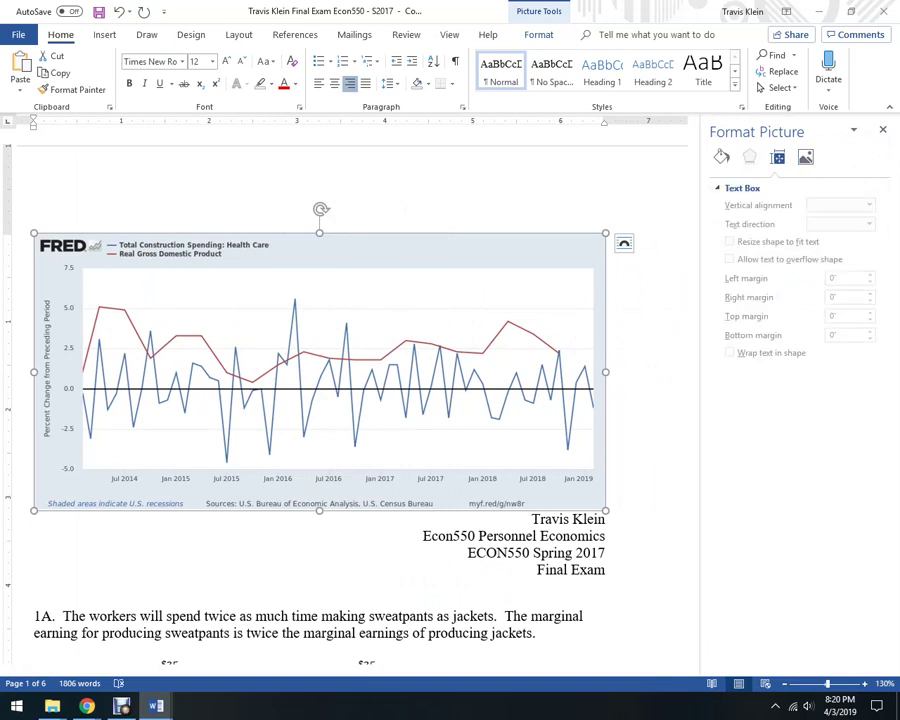
click(749, 157)
click(721, 157)
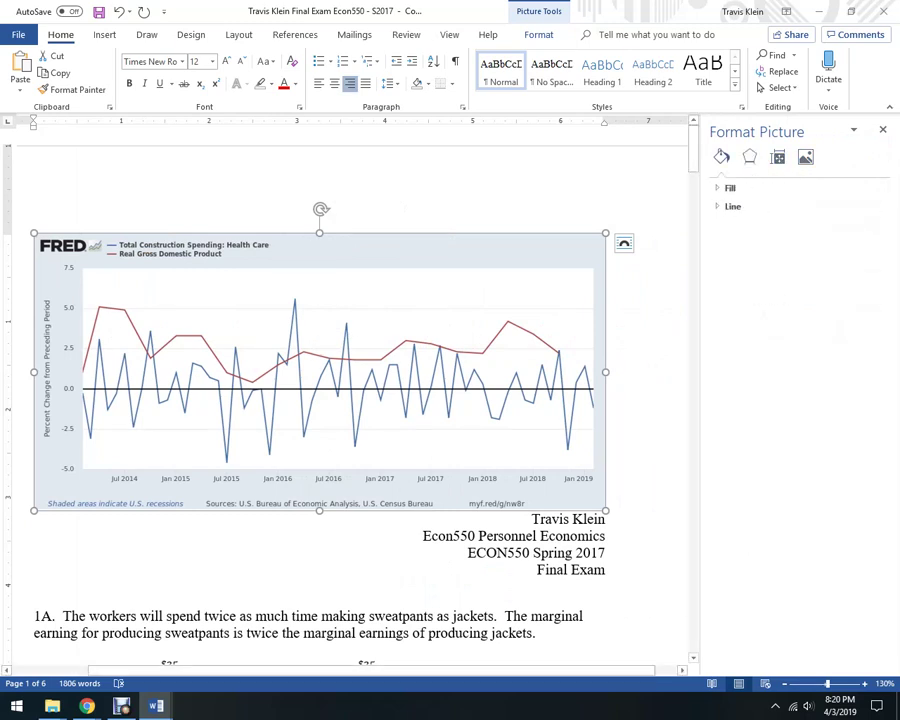
Set the text wrapping of the inserted graph picture to Tight.
right_click(415, 400)
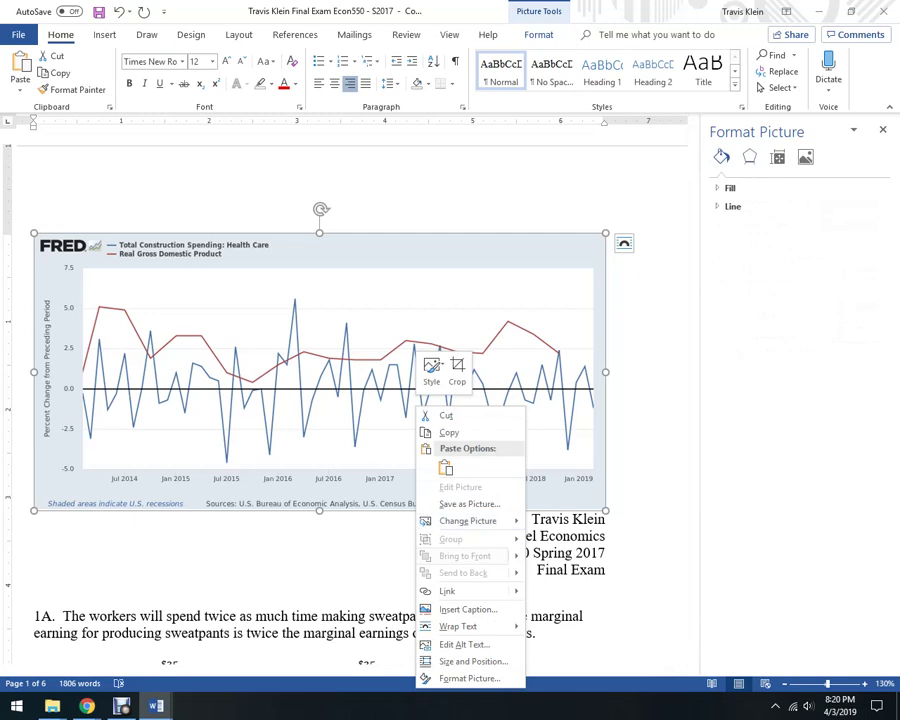
click(472, 661)
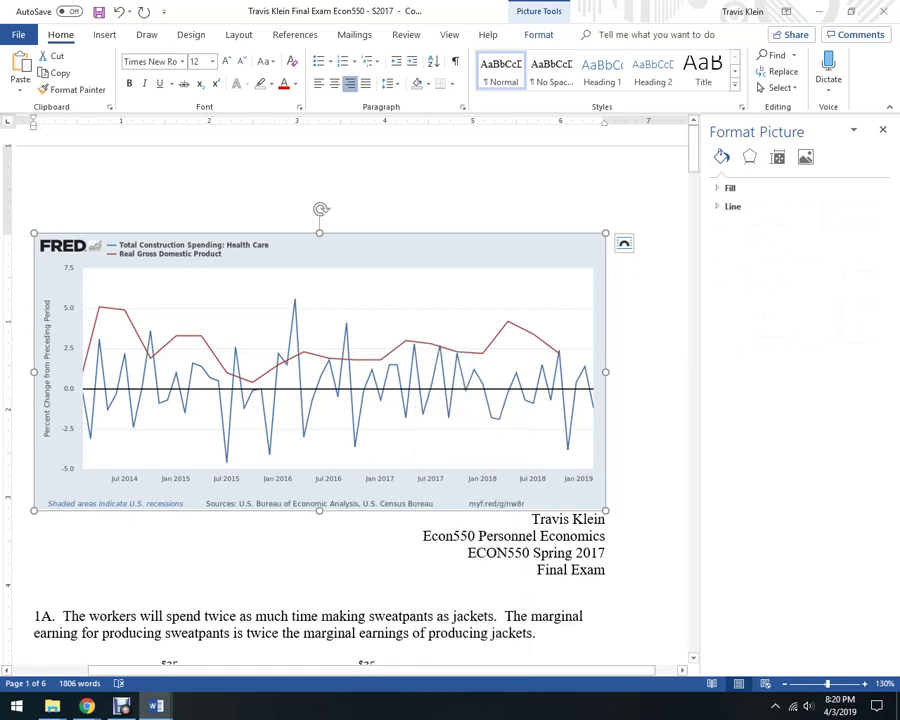
click(356, 209)
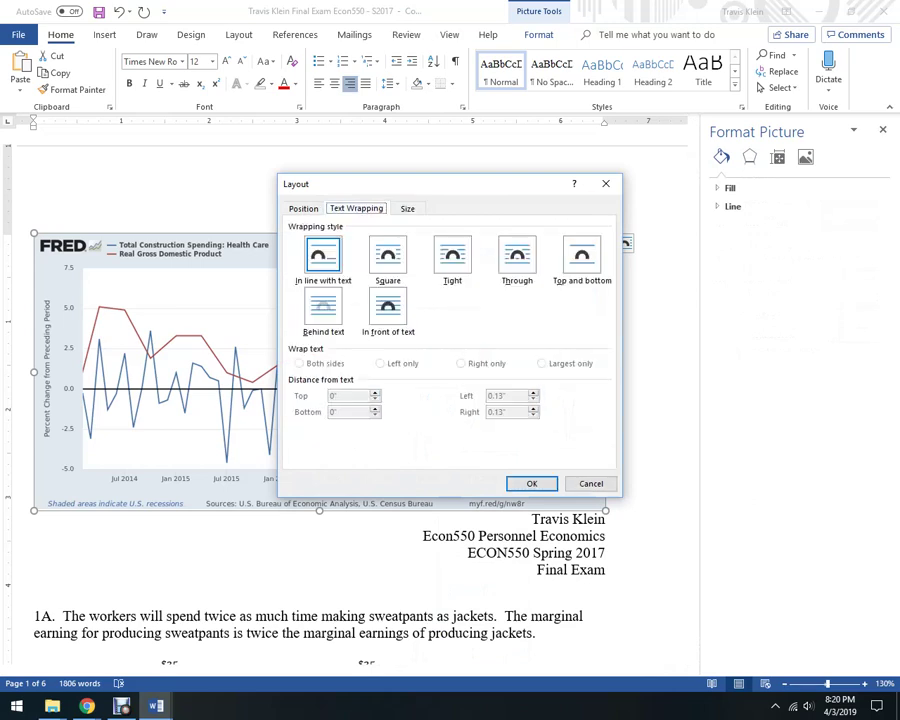
click(452, 255)
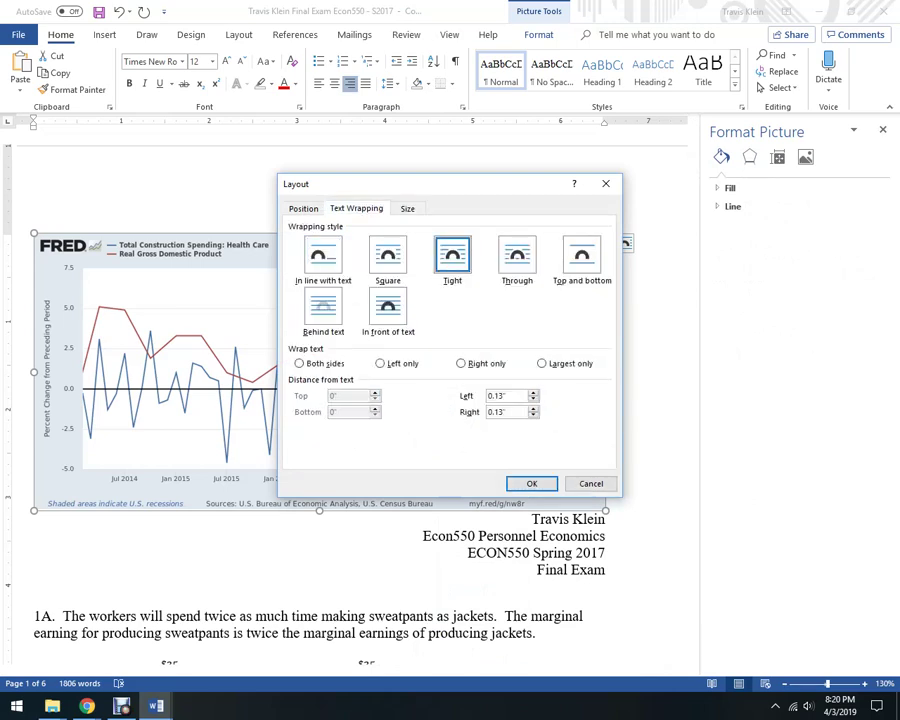
click(531, 483)
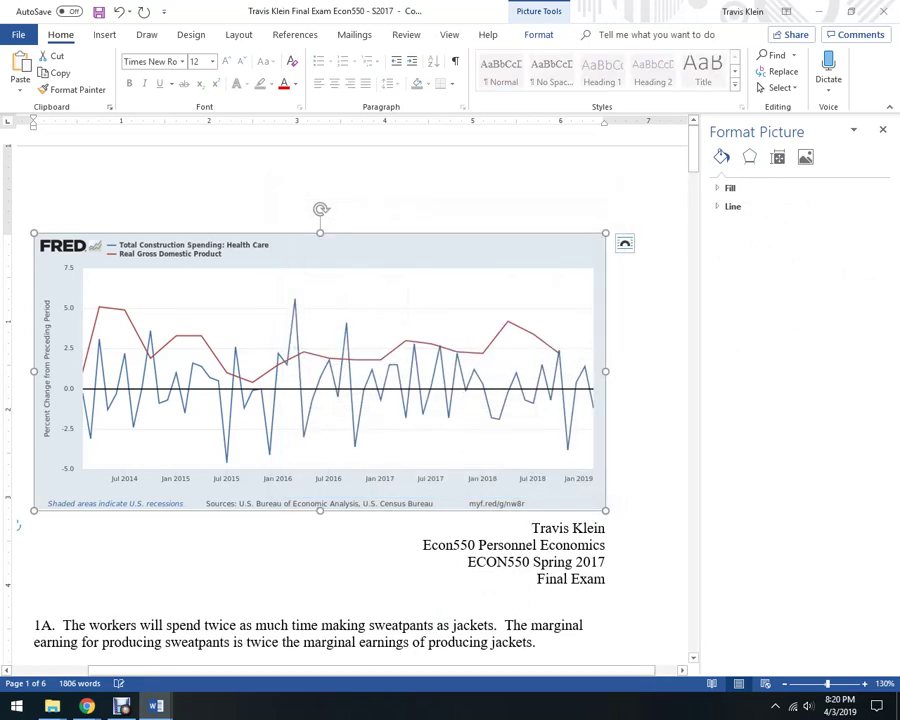
Close the picture formatting options and move the graph below the first jacket and sweatpants production equation in answer 1A.
drag(330, 345, 346, 501)
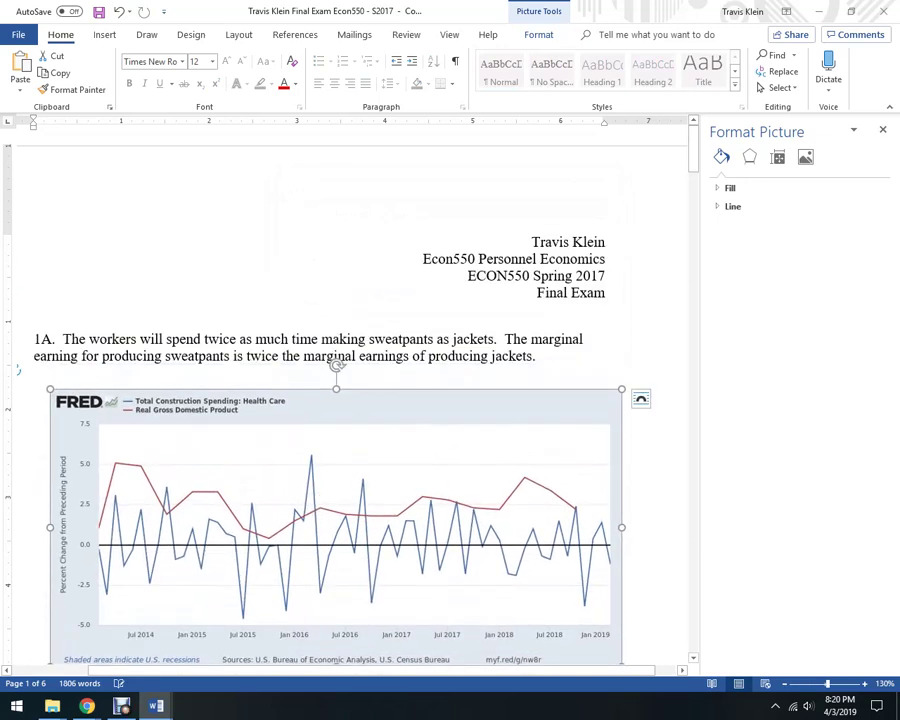
click(883, 131)
drag(470, 490, 466, 538)
scroll(466, 538, down, 2)
scroll(466, 500, down, 1)
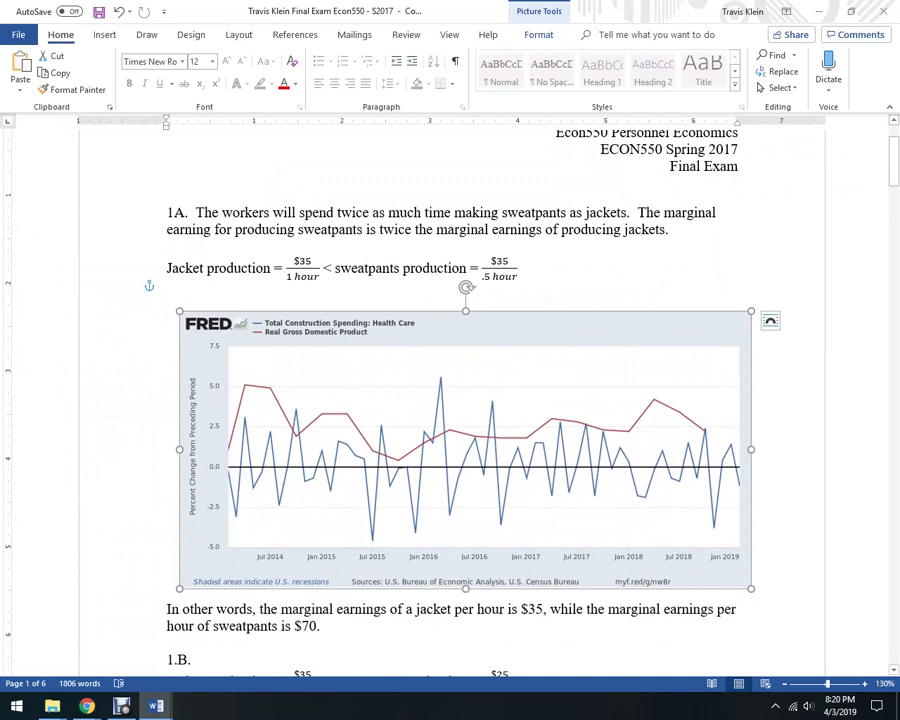
Reposition the graph between the two lines of the "In other words" paragraph, roughly in line with the text margins, and deselect it.
ctrl+scroll(450, 400, down, 4)
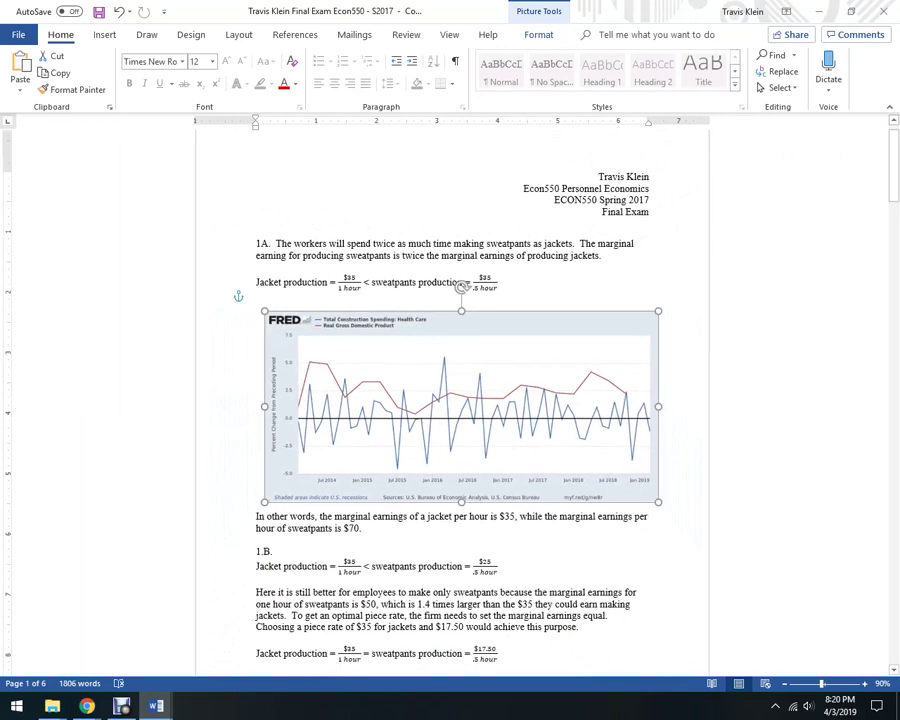
mouse_move(658, 502)
mouse_down()
mouse_move(542, 448)
mouse_move(658, 502)
mouse_up()
key(Left)
key(Left)
key(Left)
drag(447, 407, 448, 544)
scroll(448, 544, down, 2)
drag(448, 457, 457, 311)
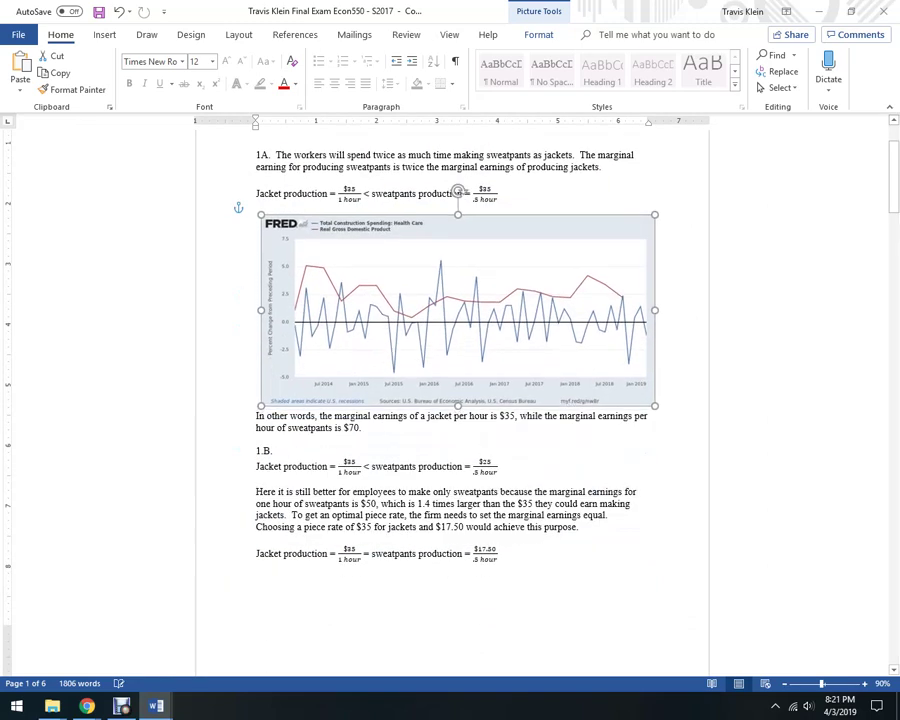
key(Left)
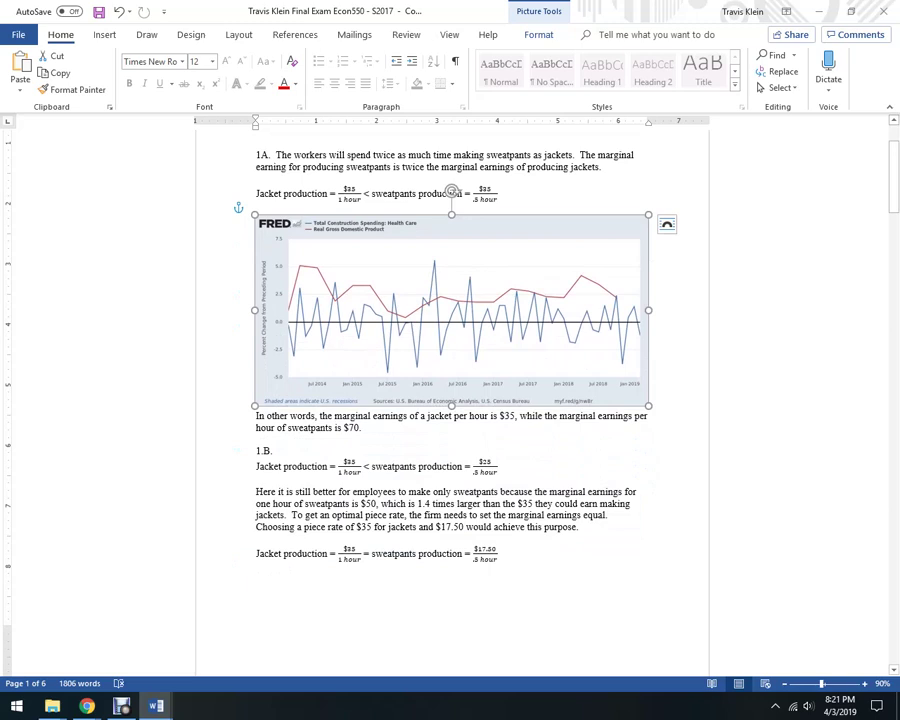
drag(452, 311, 448, 328)
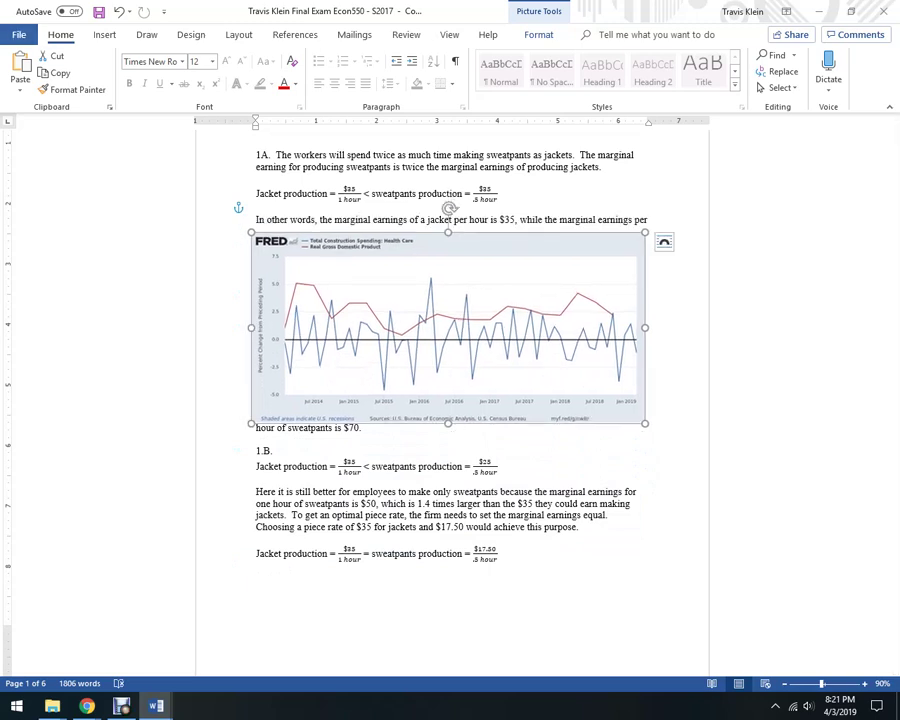
click(434, 492)
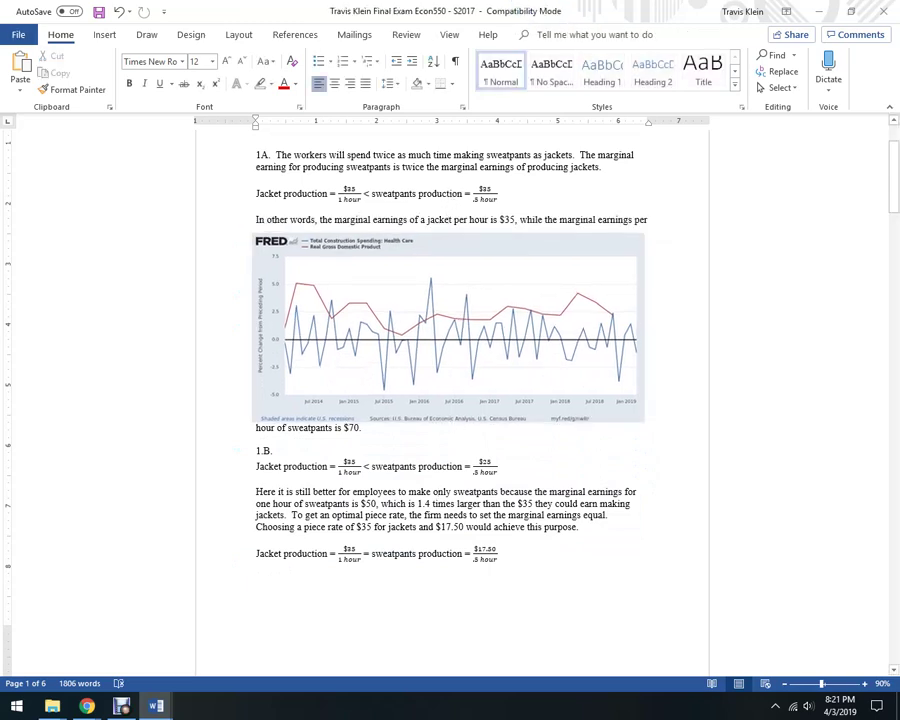
Switch to the FRED graph page in Chrome, download the graph as a PowerPoint file and open it.
mouse_move(87, 706)
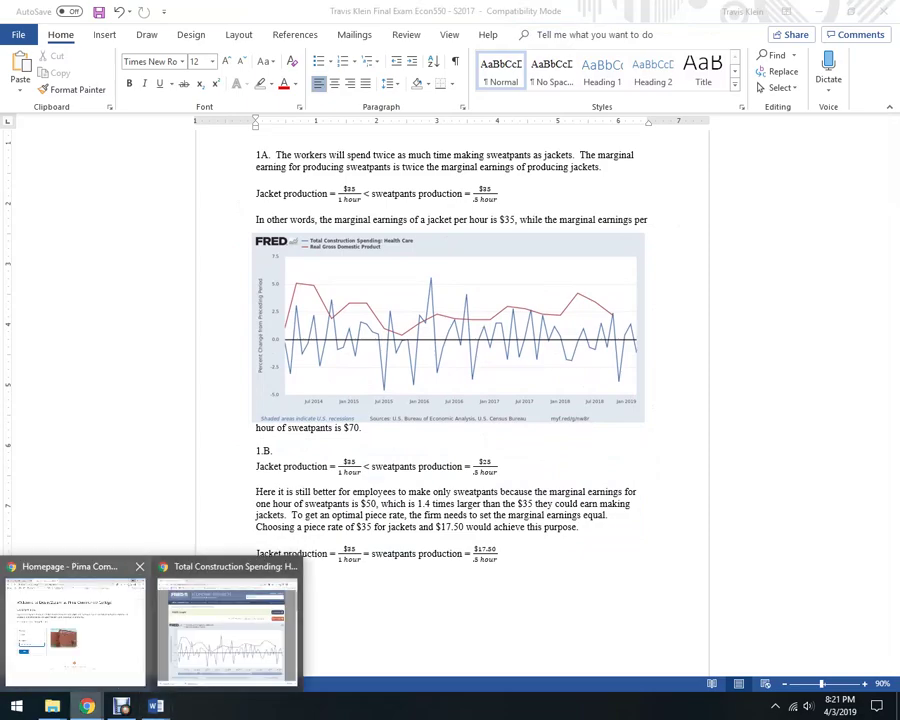
click(235, 630)
click(773, 215)
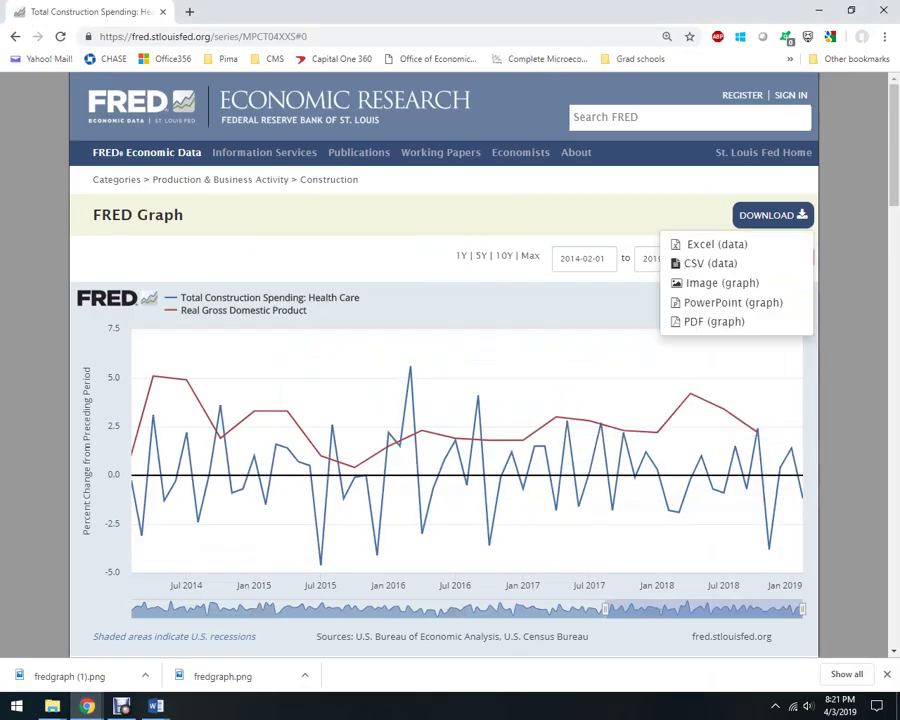
click(733, 302)
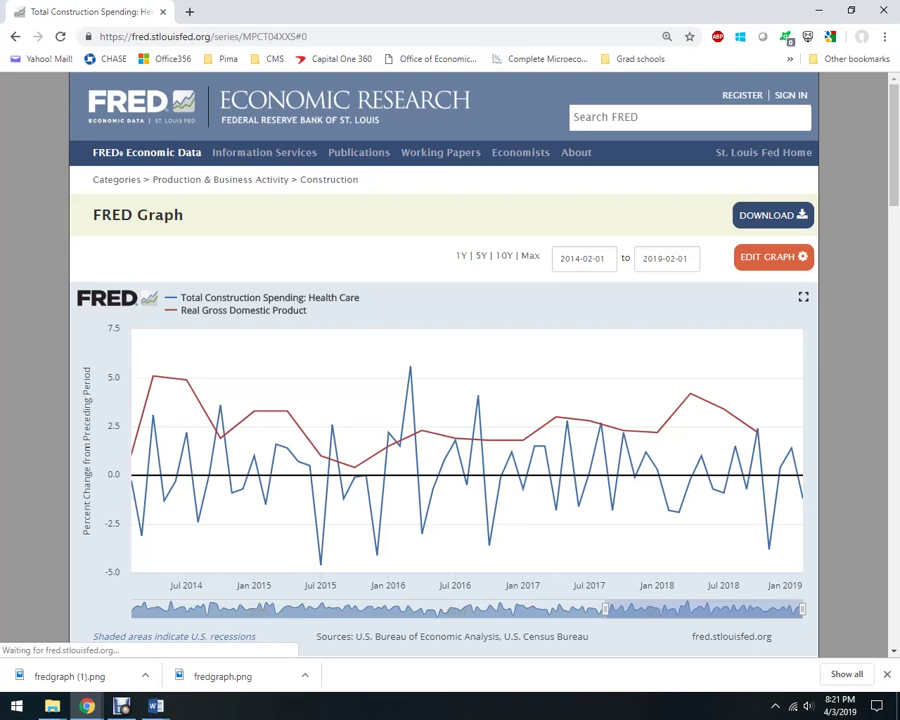
click(145, 675)
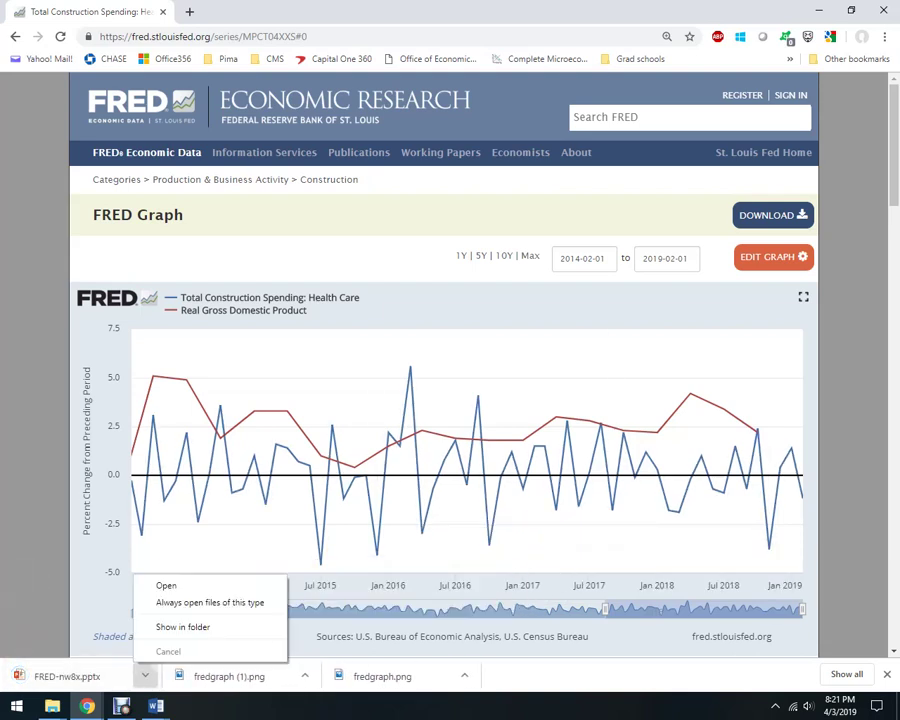
click(170, 584)
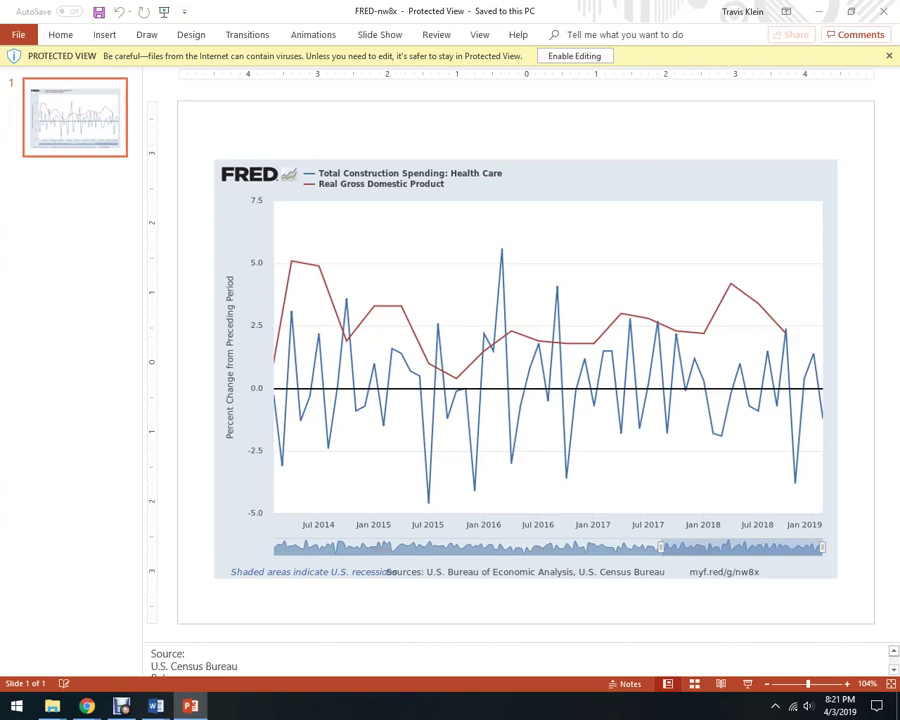
Switch back to the Econ550 final exam document in Word and choose PDF (*.pdf) as the file type for saving a copy.
mouse_move(155, 706)
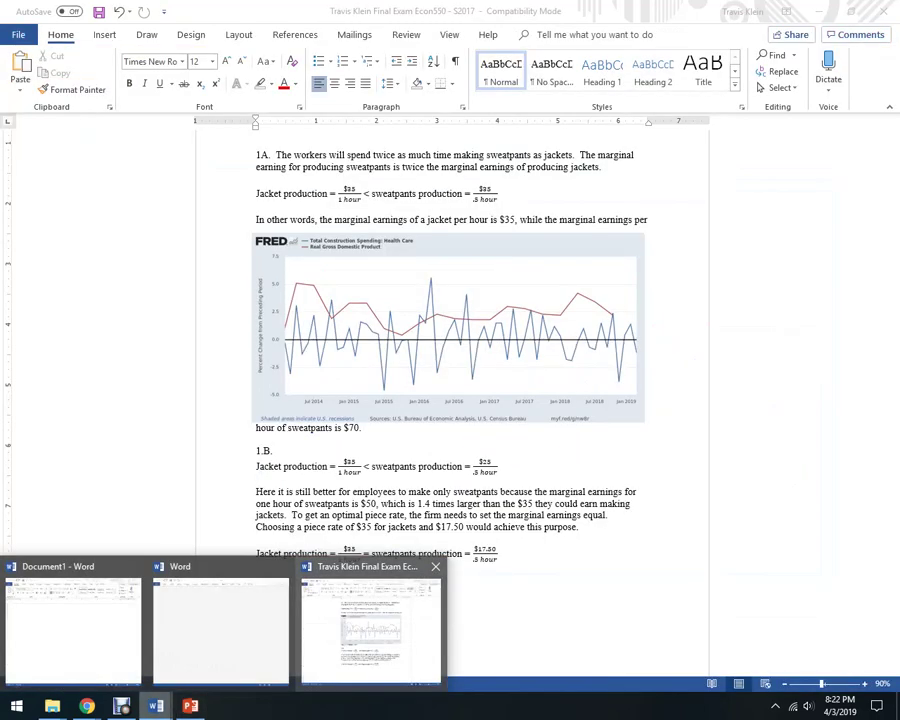
click(370, 625)
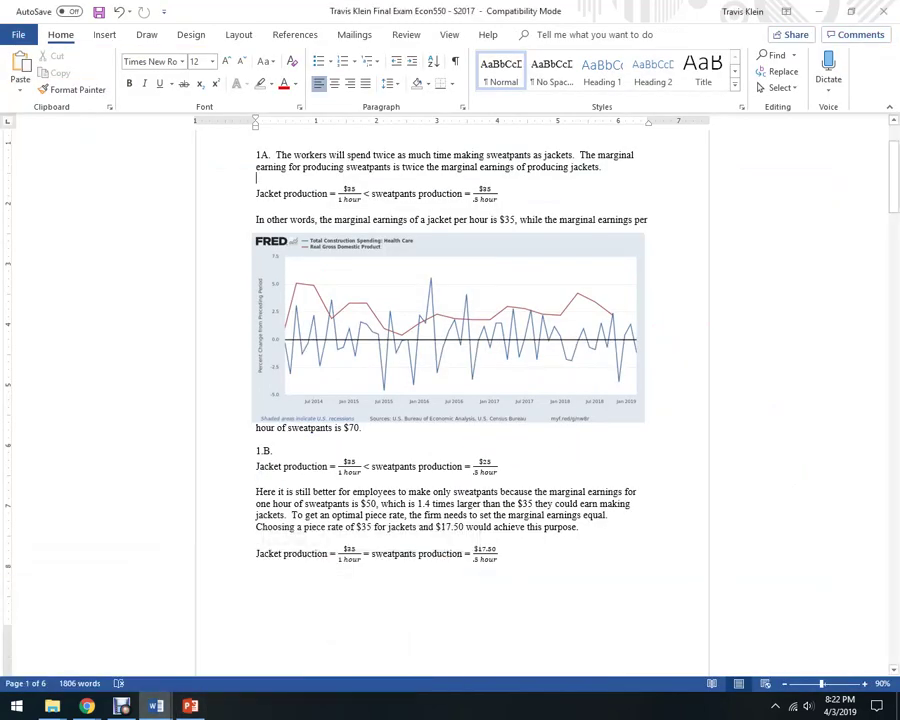
scroll(450, 400, up, 2)
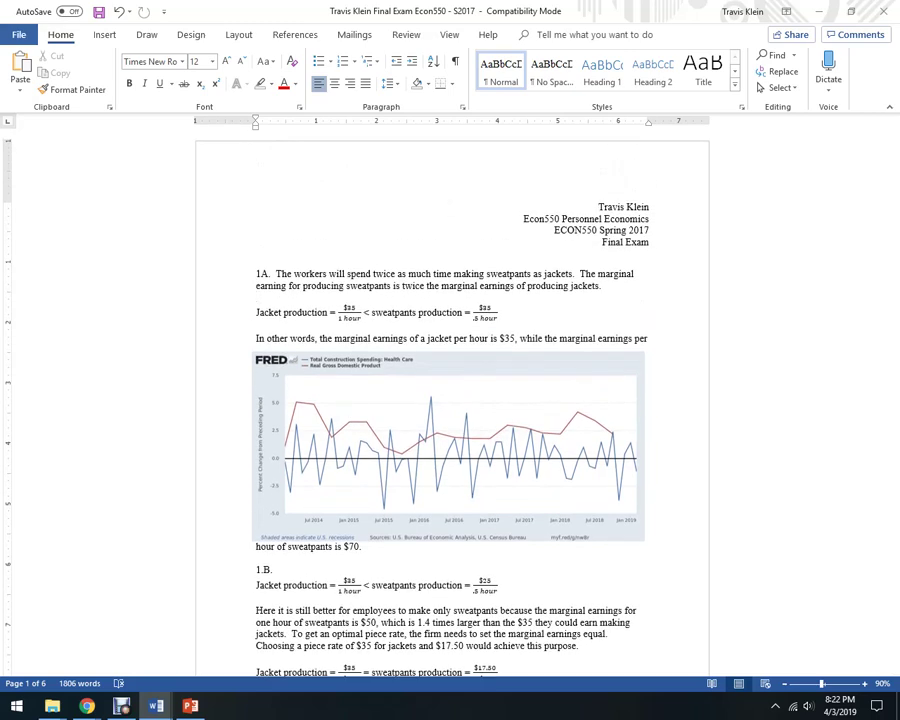
click(18, 34)
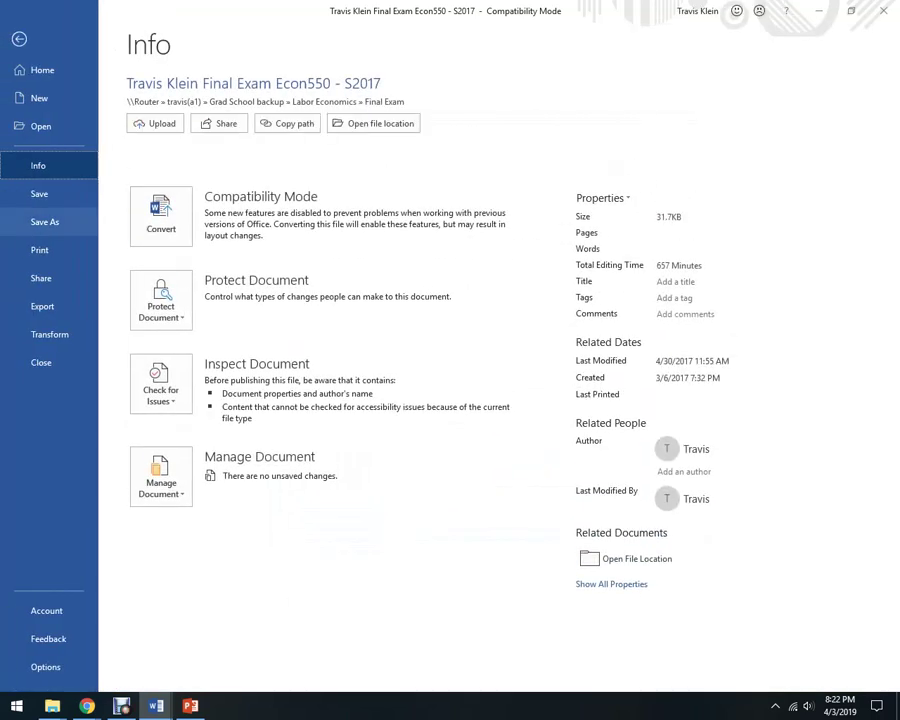
click(44, 222)
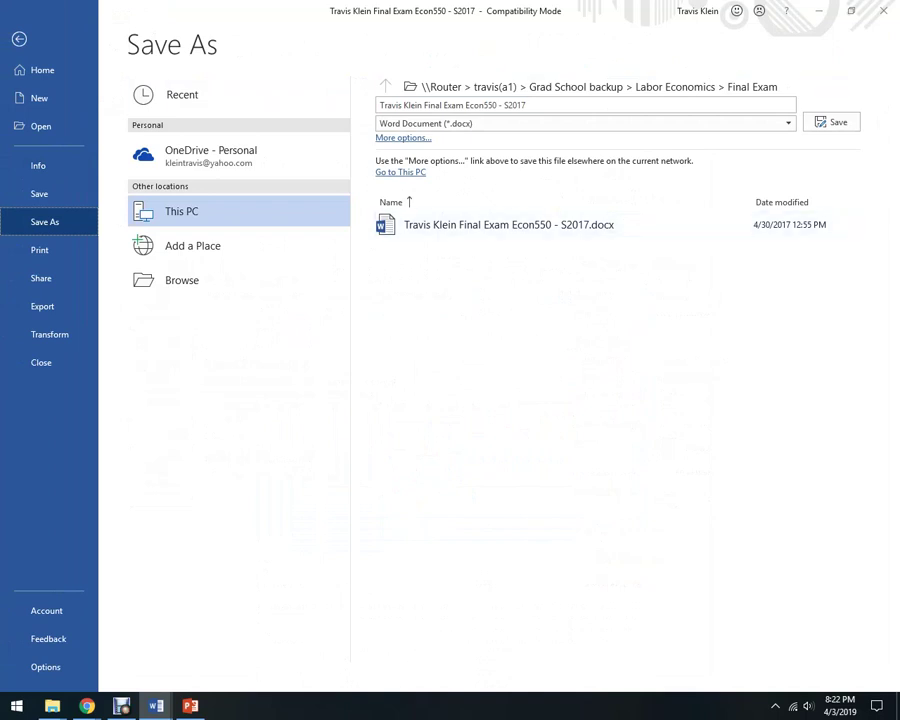
click(586, 123)
key(alt+Down)
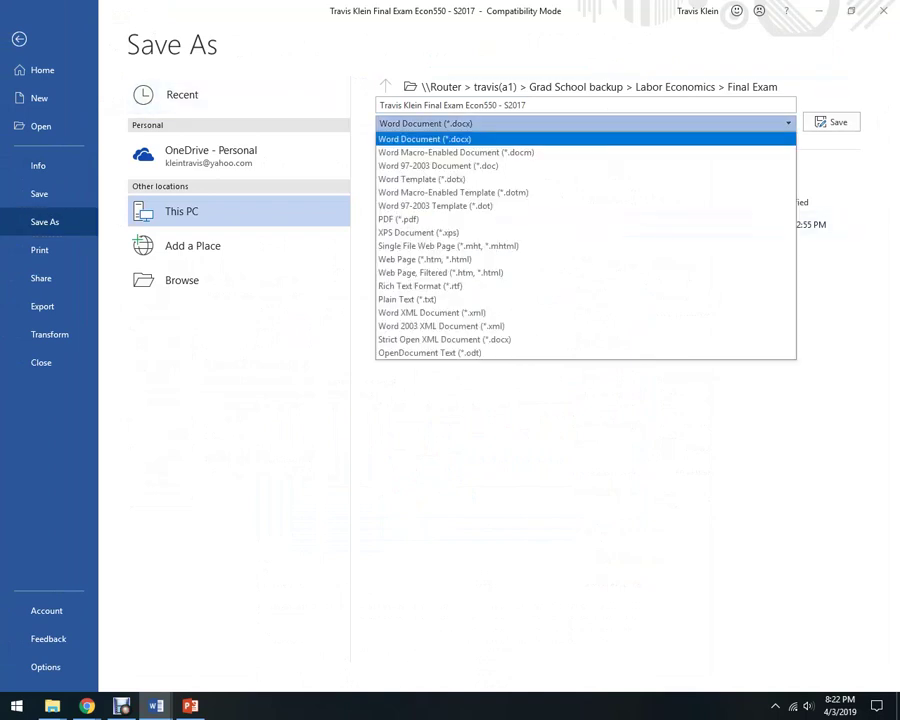
key(Down)
key(Down)
key(Down)
key(Down)
key(Down)
key(Down)
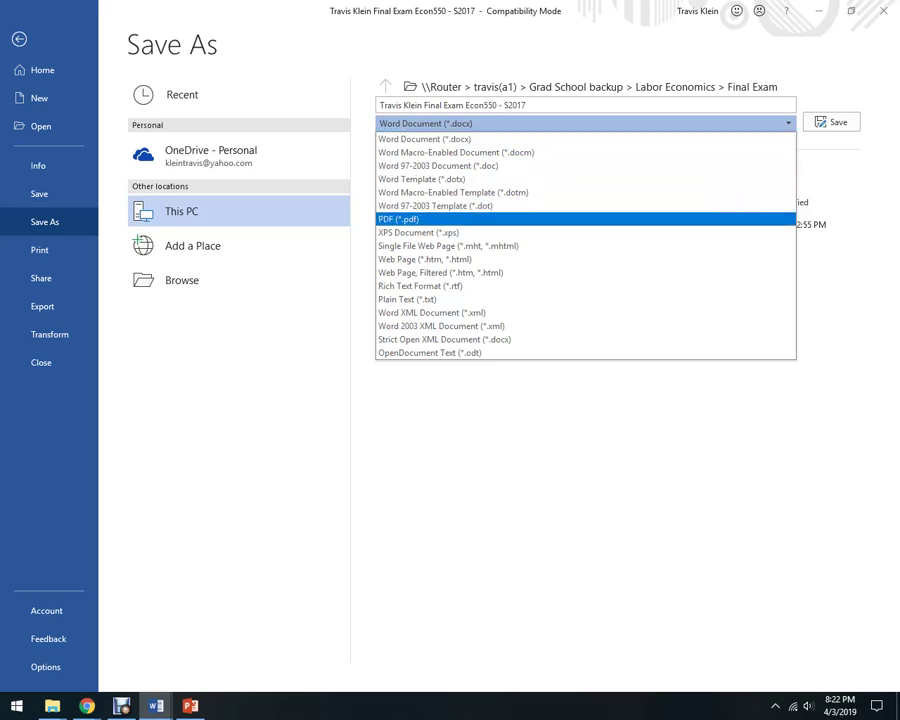
key(Return)
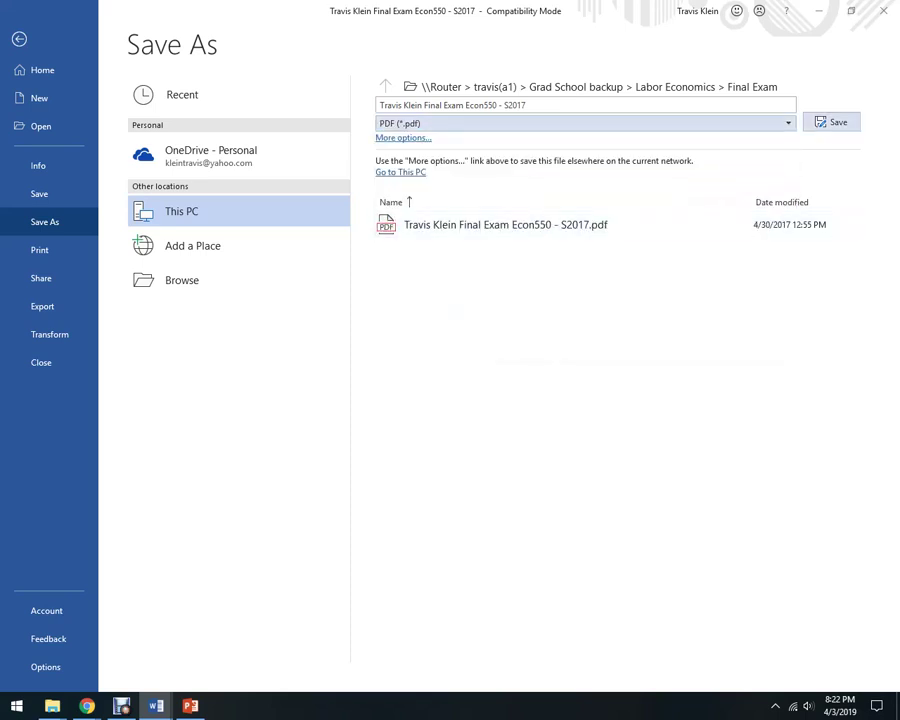
Name the PDF copy TEST COPY and save it in the Final Exam folder.
key(shift+Tab)
key(End)
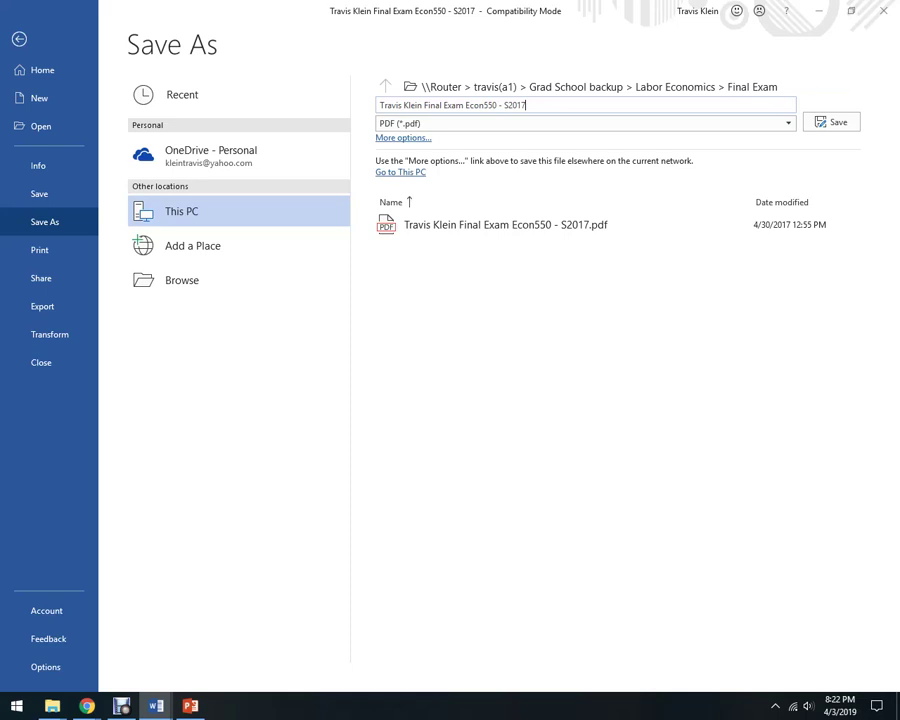
key(shift+Home)
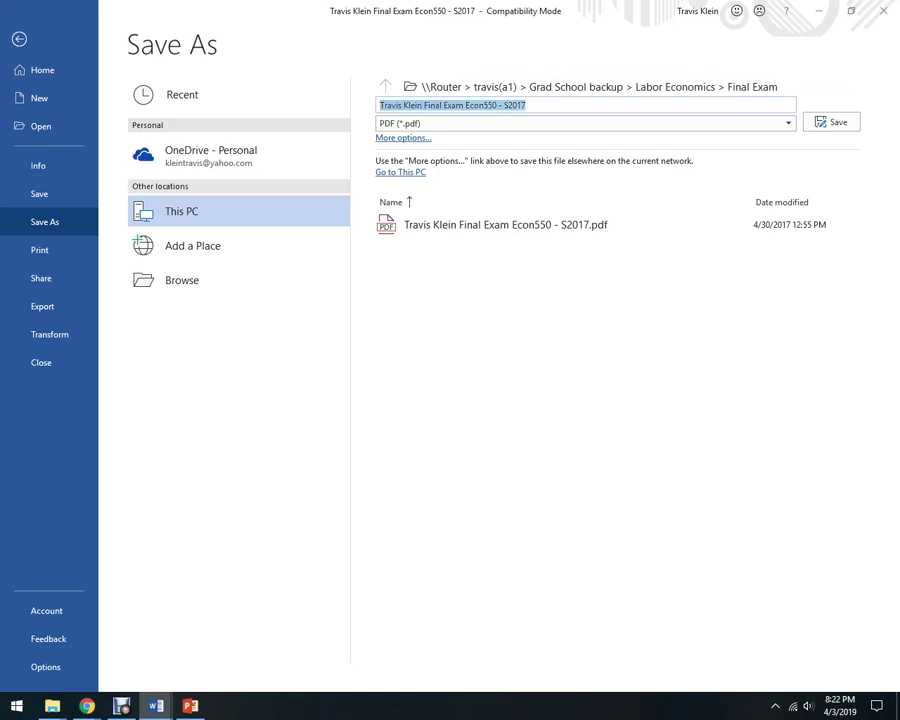
text(TEST COPY)
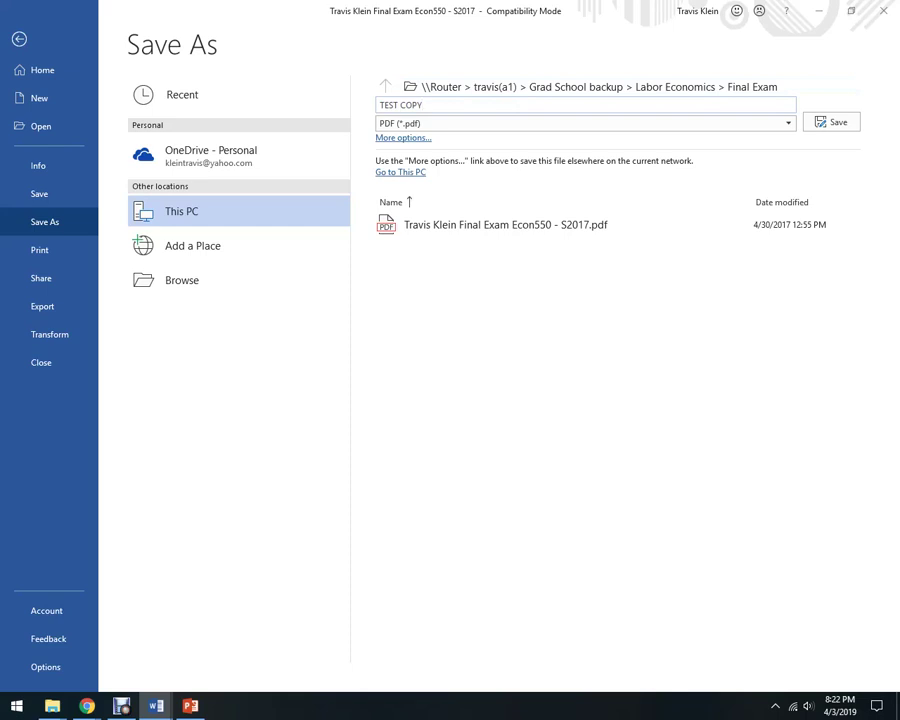
key(Tab)
click(831, 122)
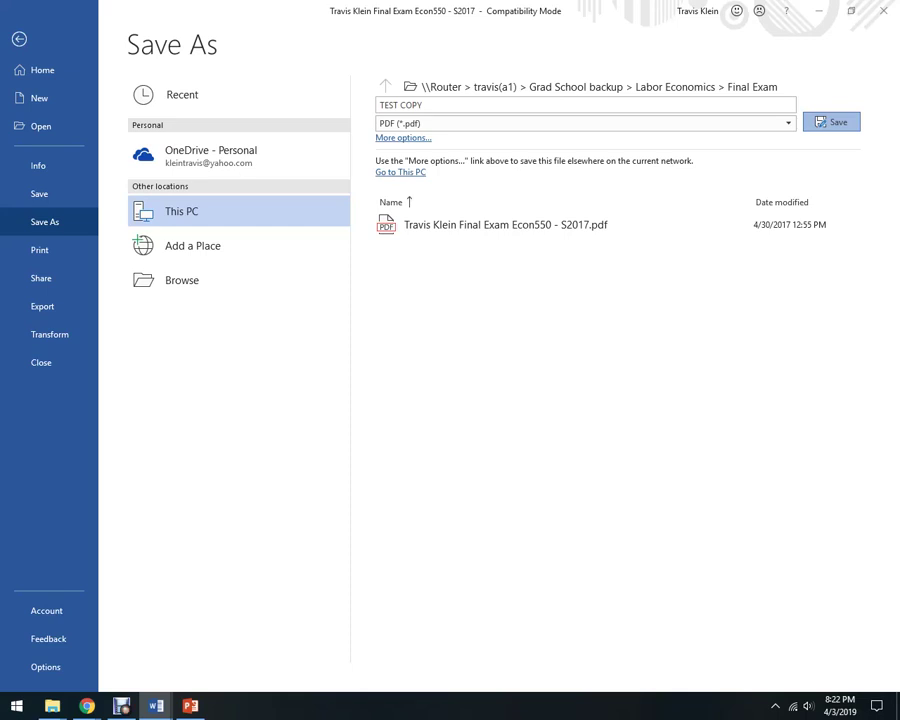
key(Return)
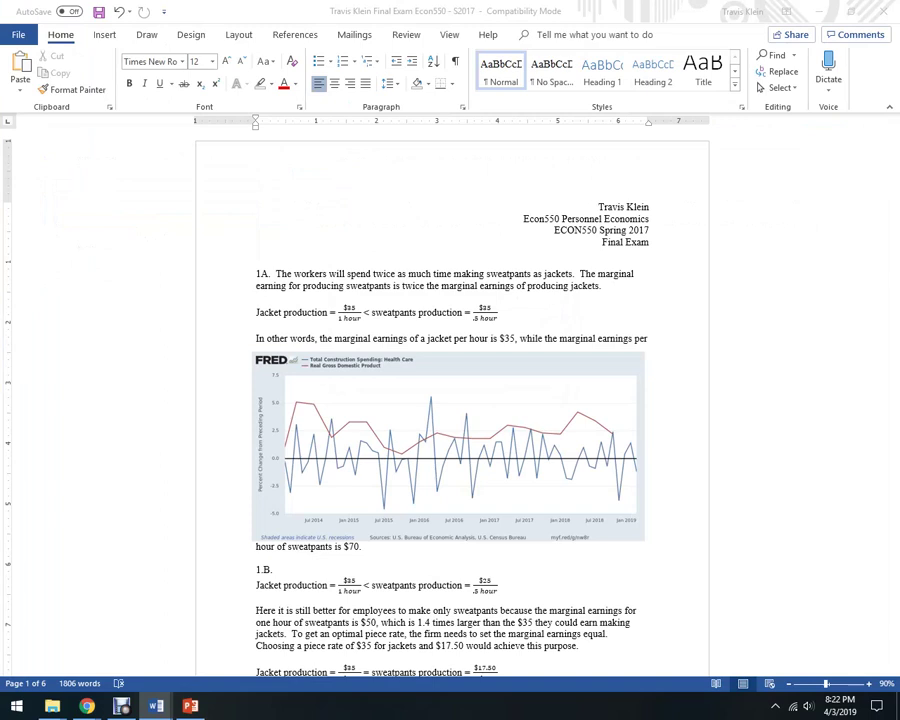
click(819, 11)
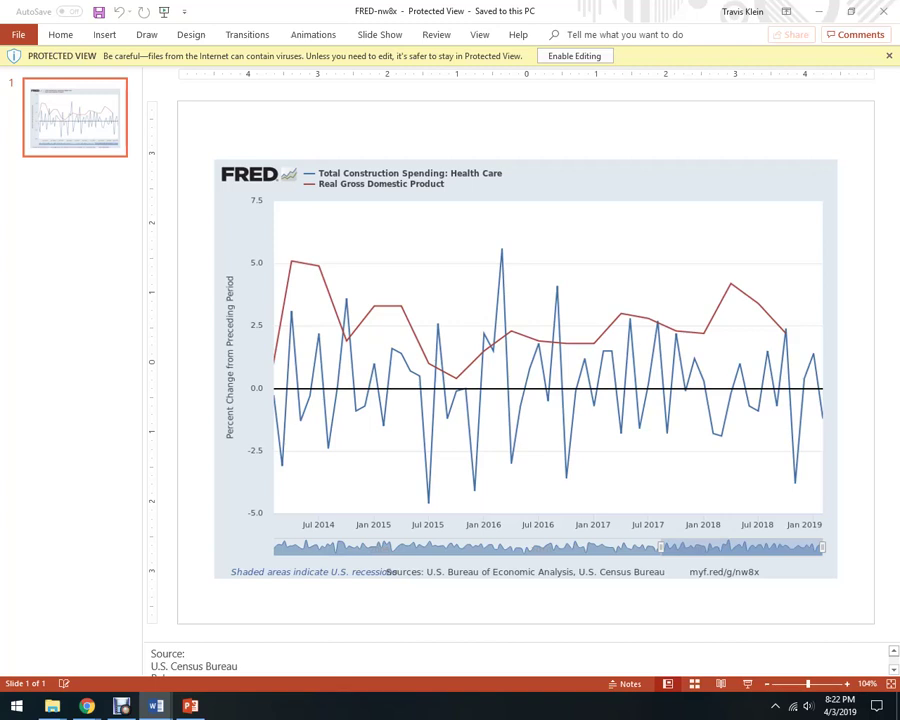
mouse_move(156, 706)
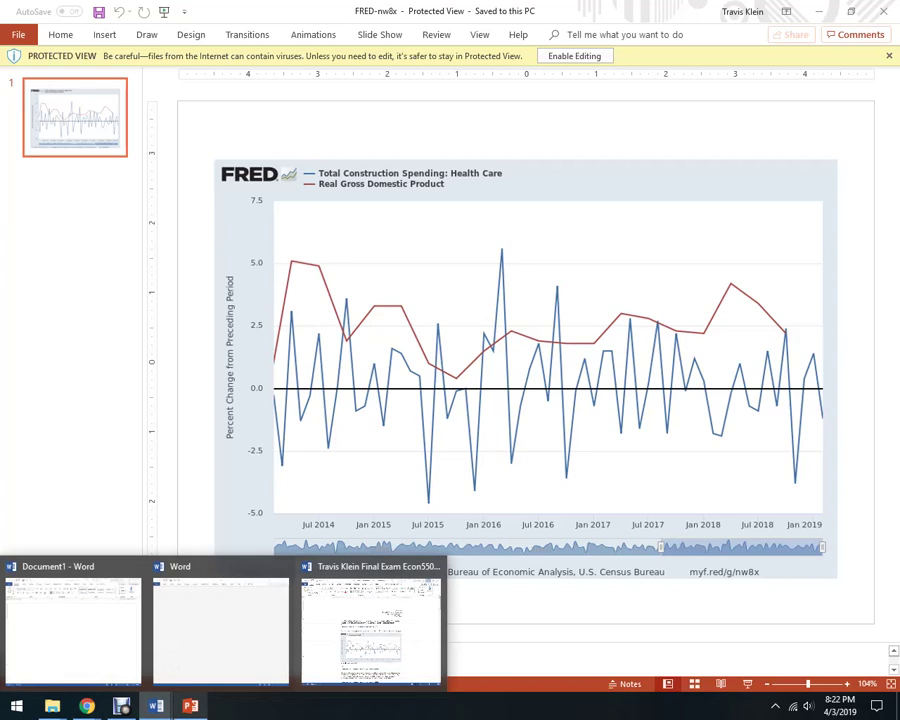
click(370, 625)
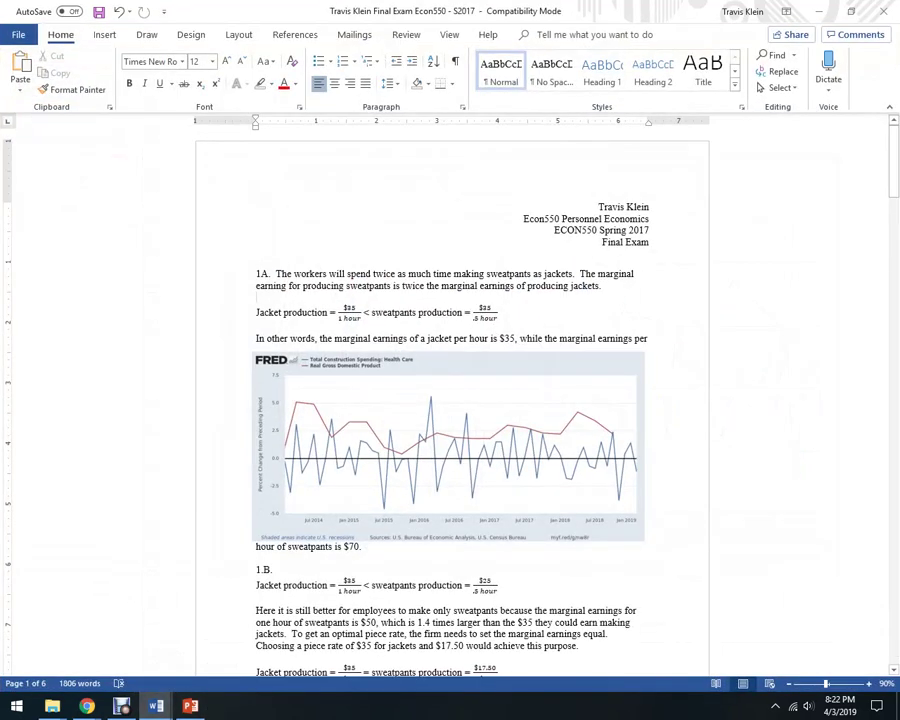